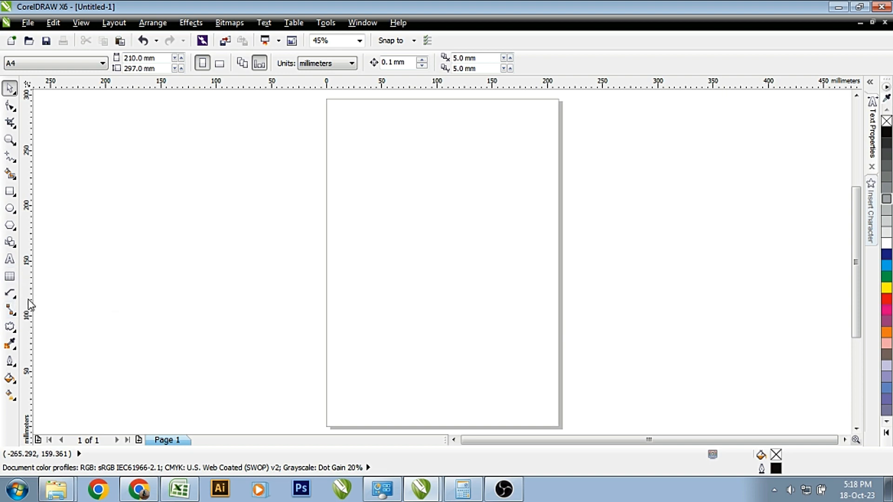
# Draw a rectangle about 98 mm wide and 56 mm high in the upper part of the page.
pyautogui.moveTo(6, 297)
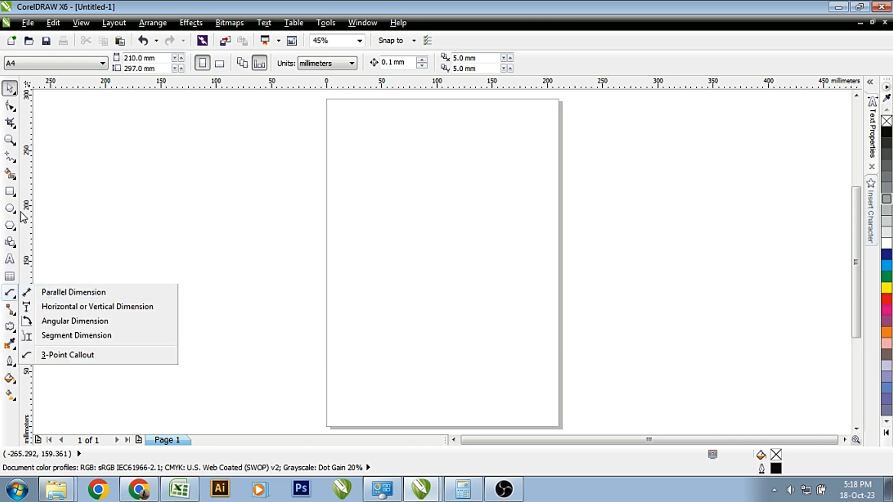
pyautogui.click(67, 294)
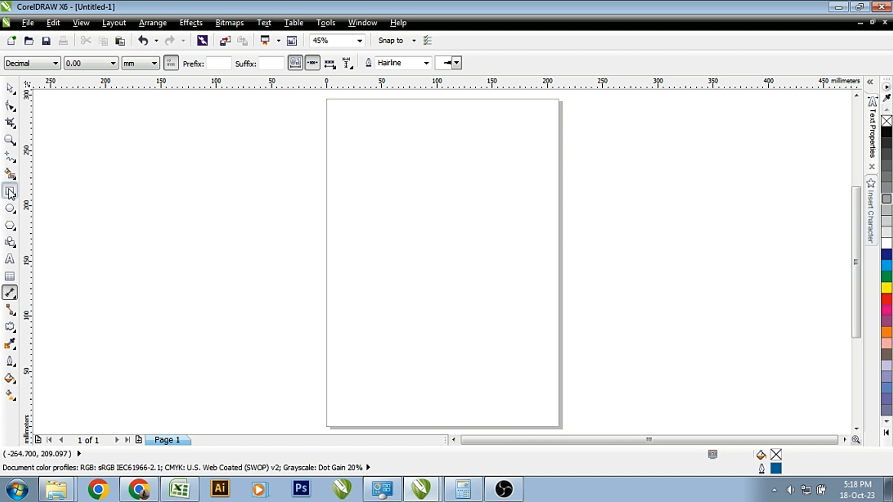
pyautogui.click(10, 192)
pyautogui.moveTo(381, 162); pyautogui.dragTo(488, 224)
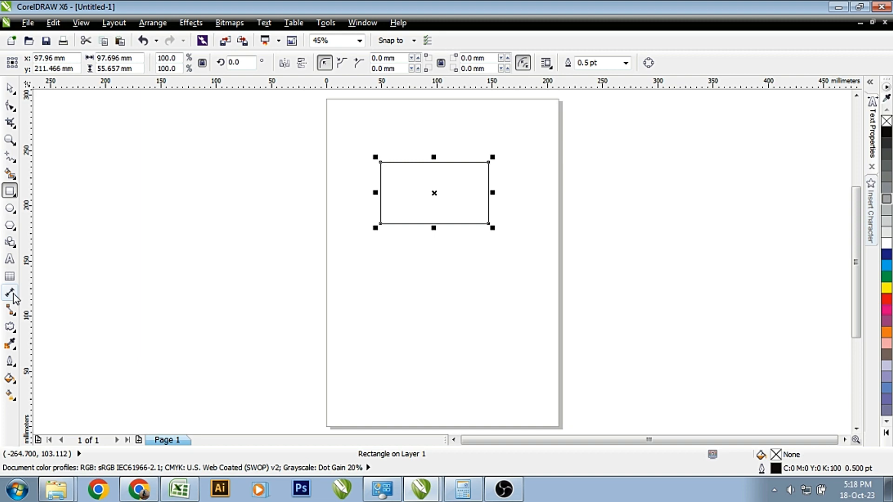
pyautogui.click(13, 294)
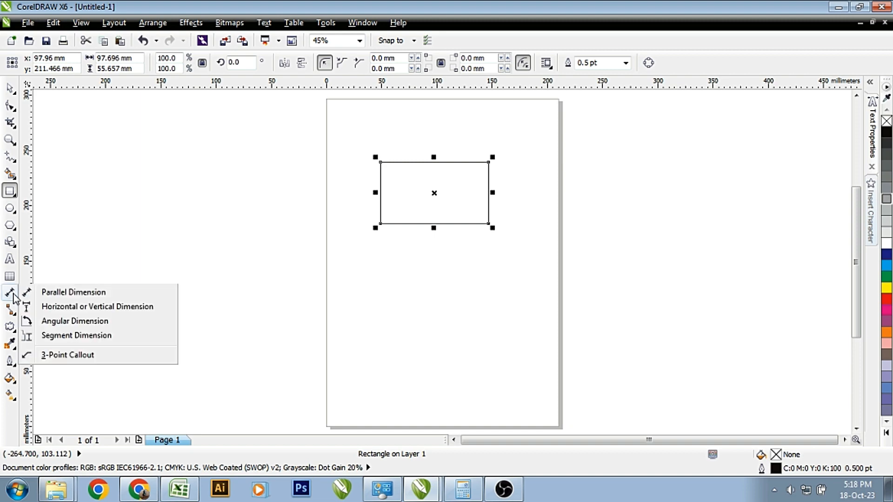
pyautogui.click(75, 293)
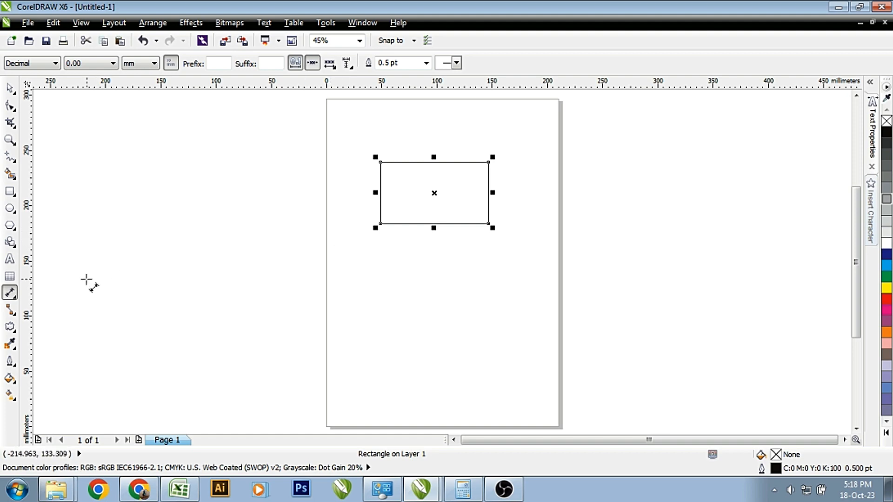
pyautogui.click(10, 293)
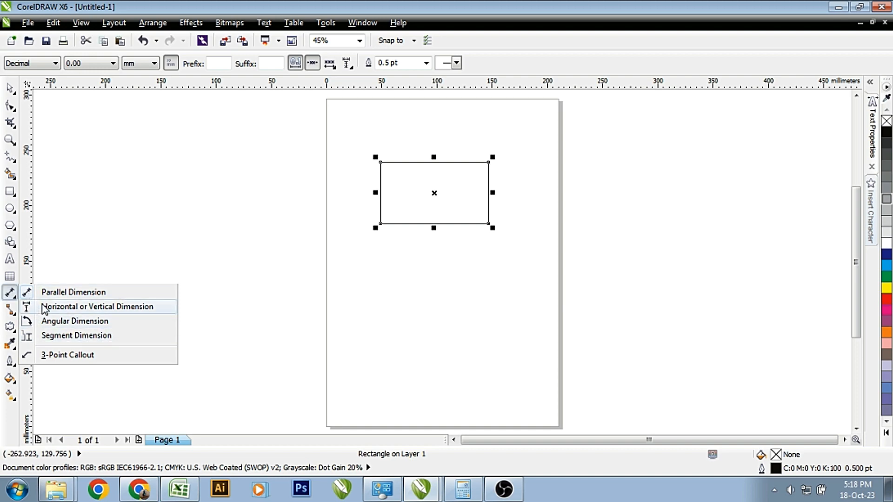
pyautogui.click(69, 298)
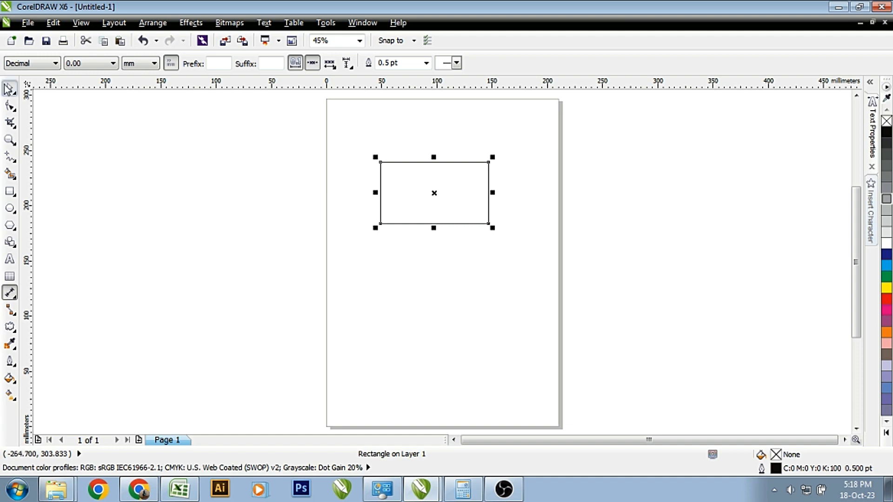
# Deselect the rectangle and change the document's units to inches.
pyautogui.click(9, 88)
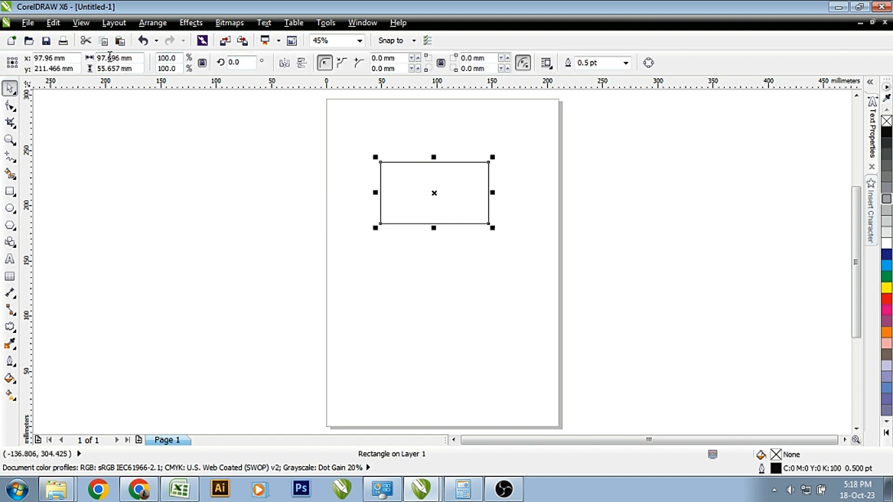
pyautogui.click(254, 133)
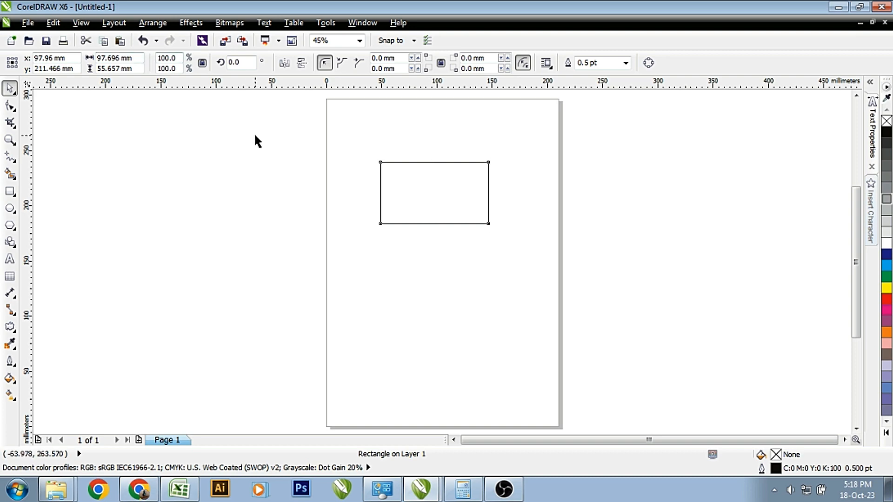
pyautogui.click(333, 65)
pyautogui.scroll(2, 332, 67)
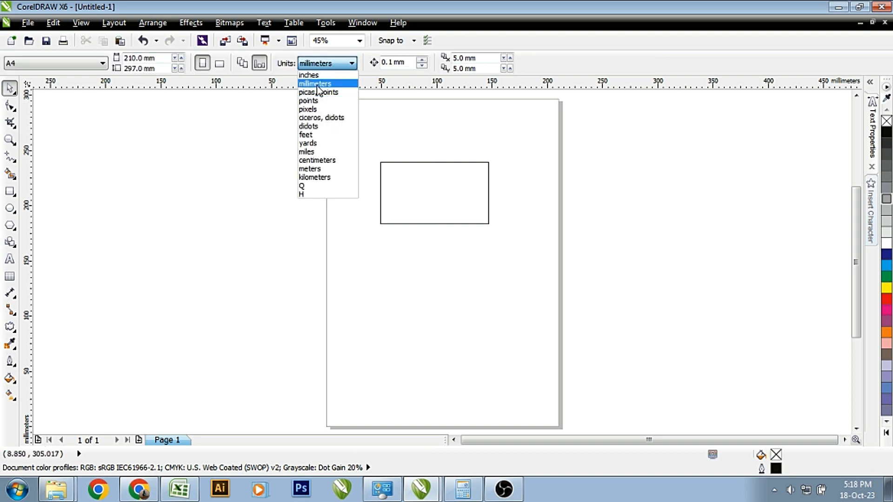
pyautogui.click(318, 74)
# Add a parallel dimension along the rectangle's top edge from corner to corner, with the dimension line placed above it.
pyautogui.click(437, 188)
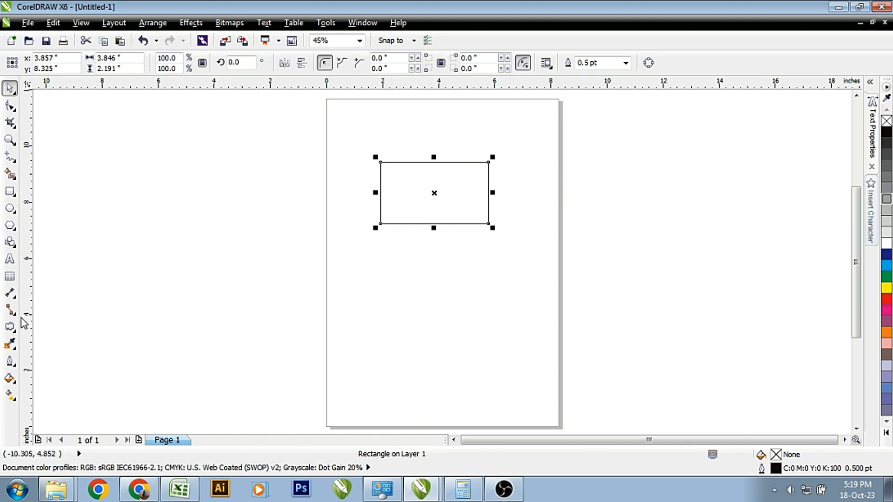
pyautogui.click(12, 294)
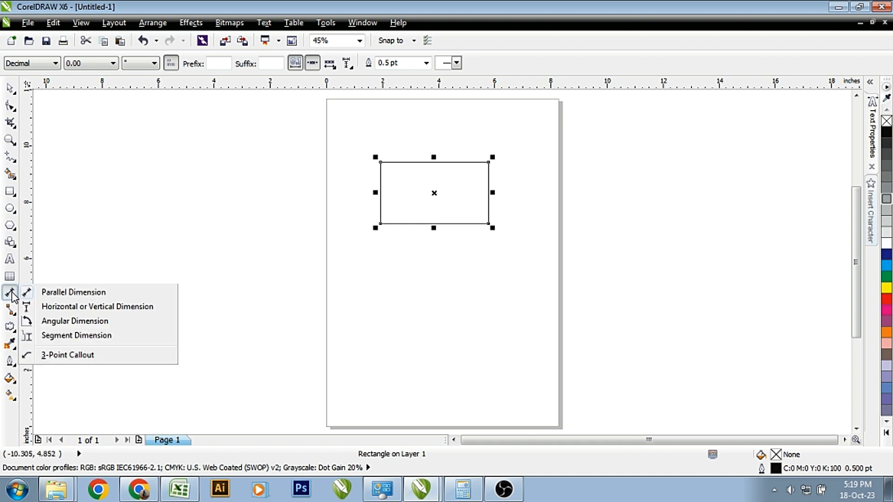
pyautogui.click(72, 292)
pyautogui.moveTo(381, 162); pyautogui.dragTo(501, 173)
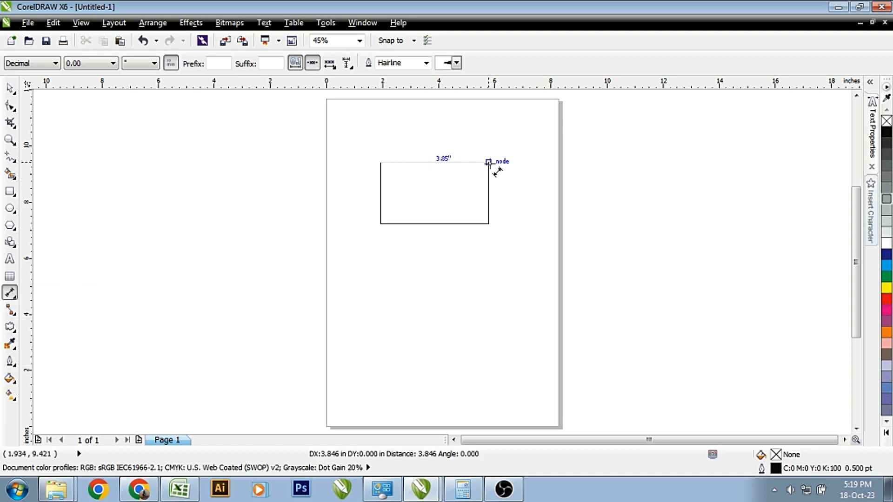
pyautogui.click(494, 145)
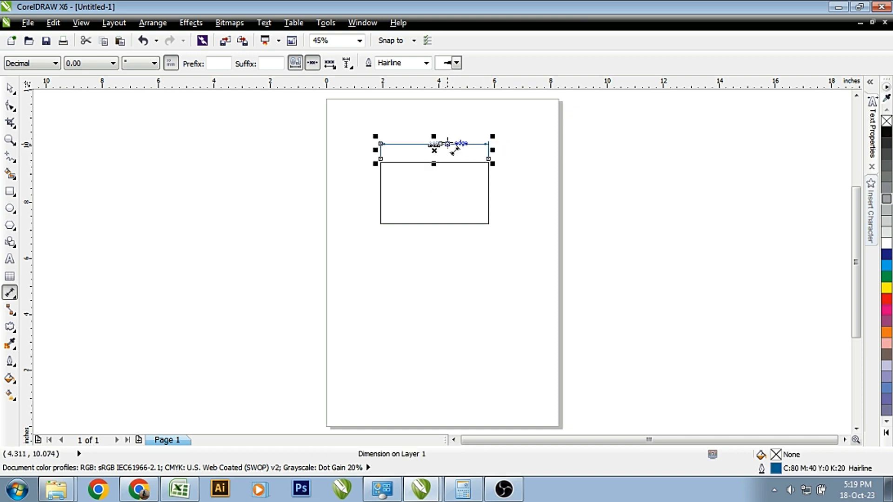
pyautogui.click(10, 139)
pyautogui.moveTo(364, 129); pyautogui.dragTo(500, 240)
pyautogui.click(10, 87)
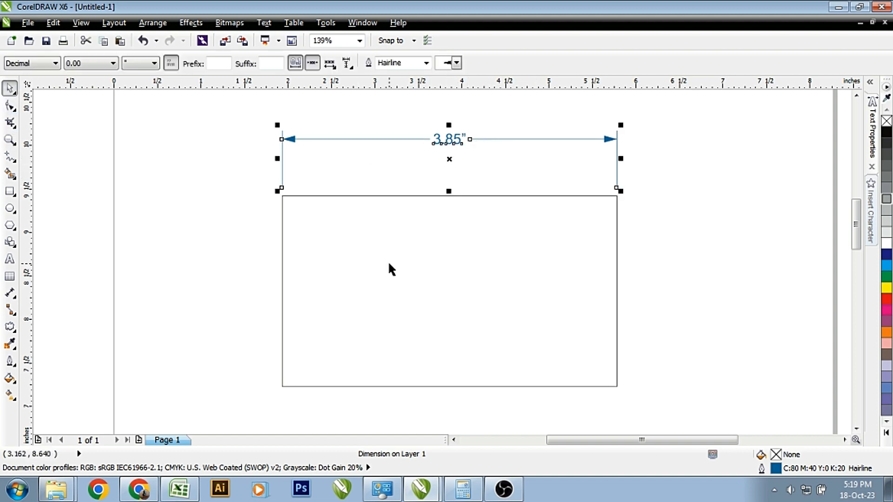
# Add a parallel dimension along the rectangle's right edge from corner to corner, with the dimension line placed outside it.
pyautogui.click(294, 195)
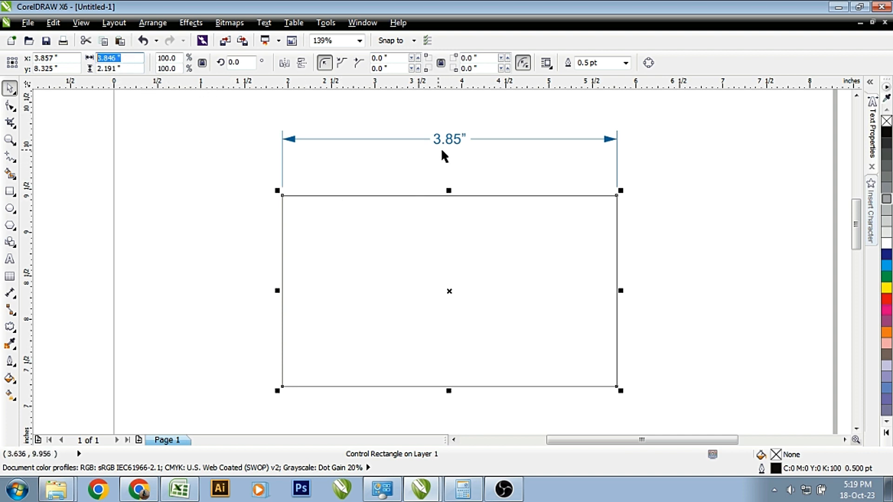
pyautogui.click(374, 155)
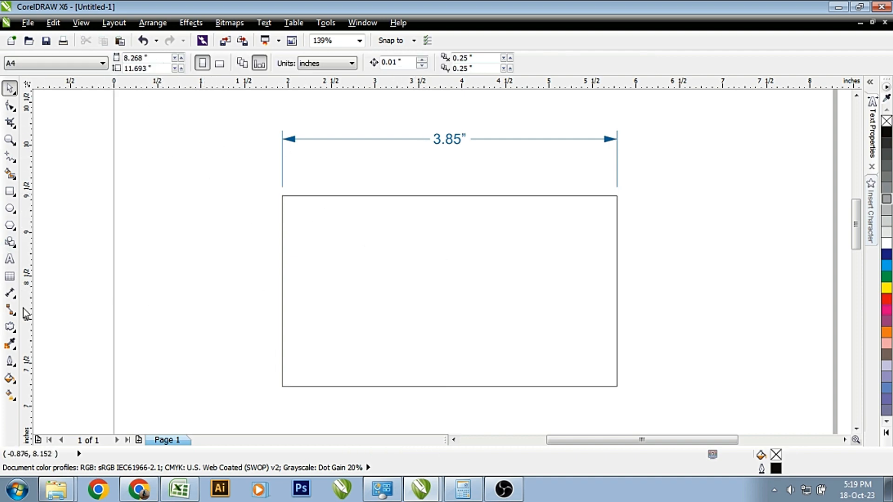
pyautogui.click(11, 298)
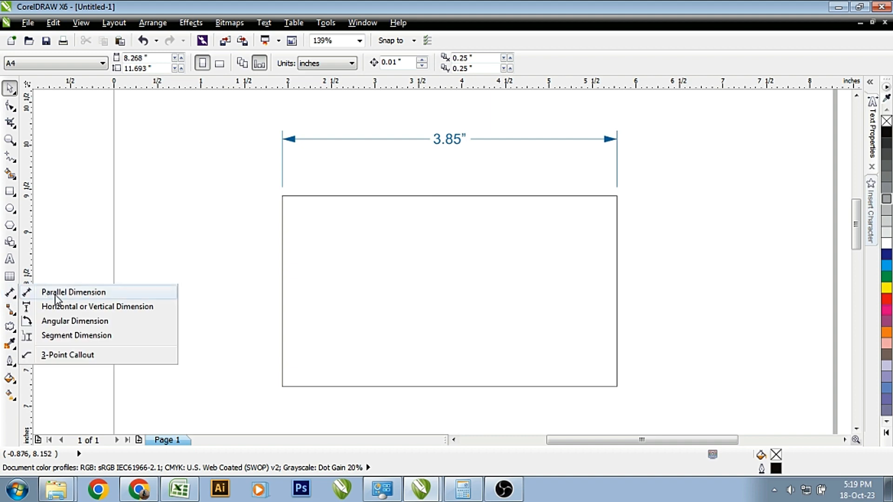
pyautogui.click(72, 292)
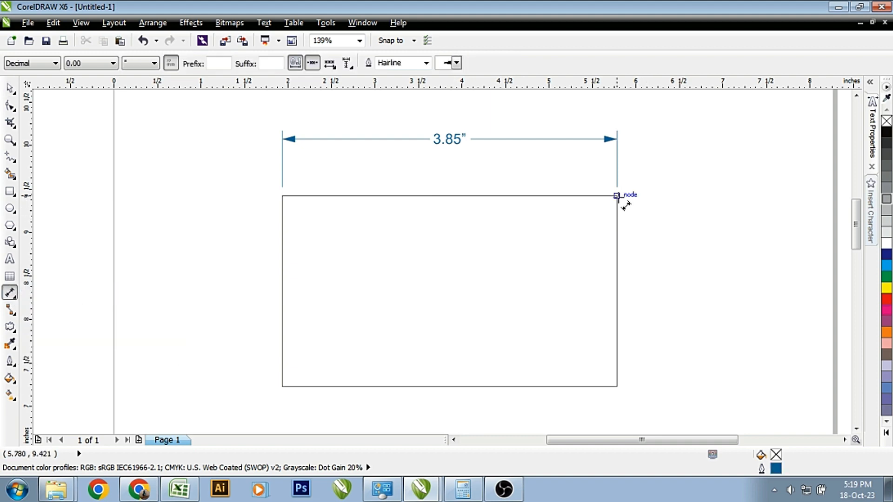
pyautogui.moveTo(617, 197); pyautogui.dragTo(617, 386)
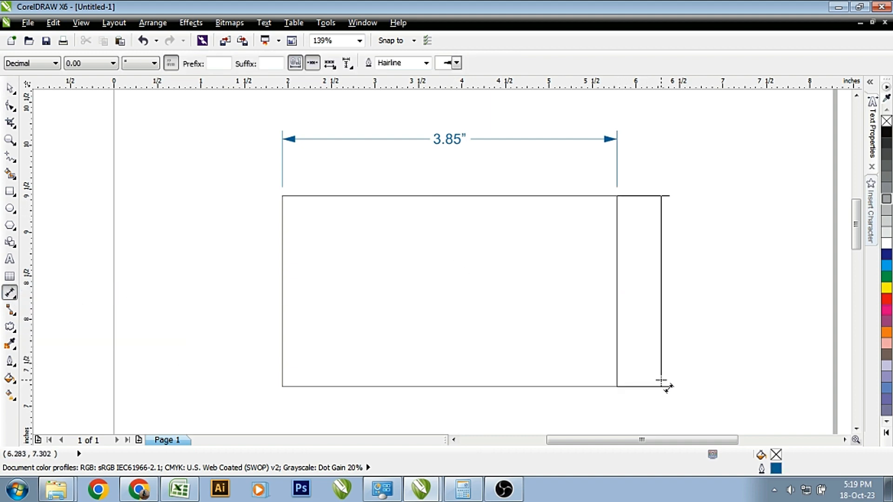
pyautogui.click(673, 385)
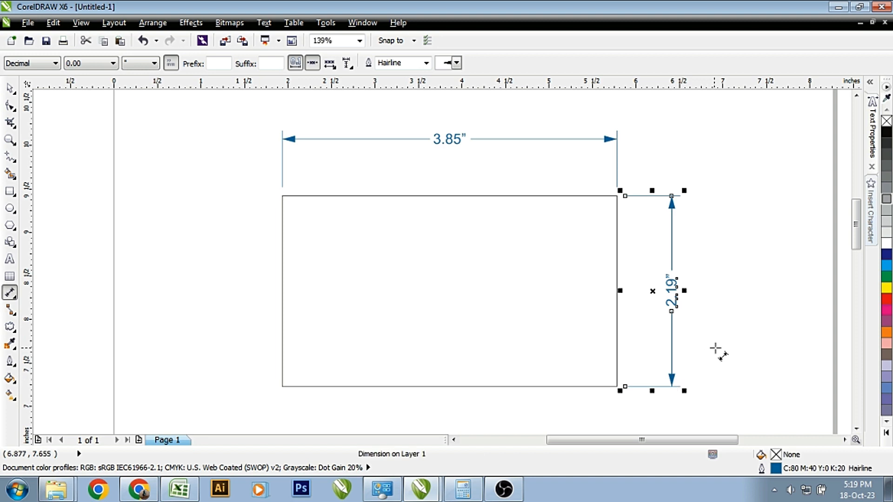
pyautogui.click(10, 88)
pyautogui.click(702, 314)
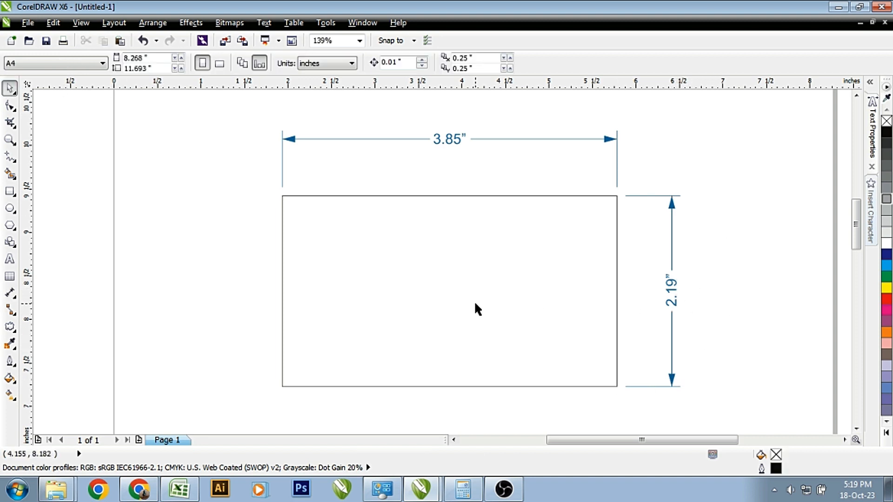
# Below the rectangle, draw a freestanding vertical dimension about 3.5 inches tall and a horizontal one about 3.5 inches wide beside it.
pyautogui.scroll(-3, 473, 300)
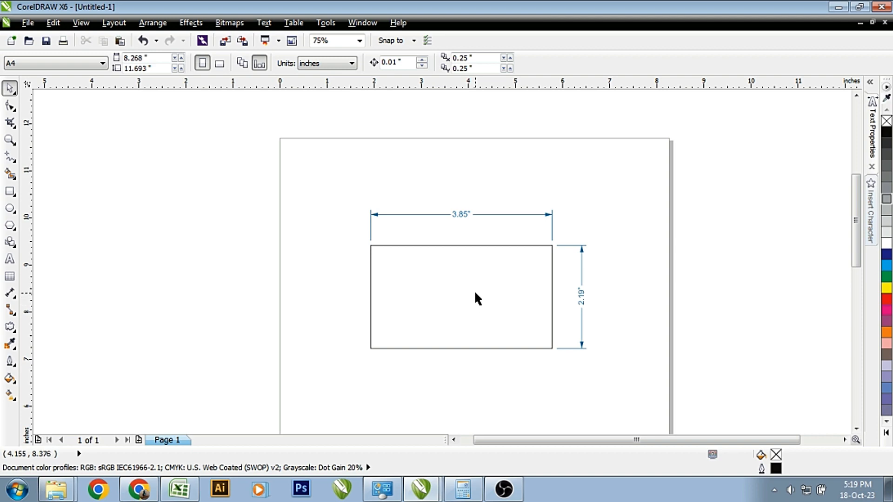
pyautogui.click(9, 139)
pyautogui.click(95, 63)
pyautogui.click(95, 63)
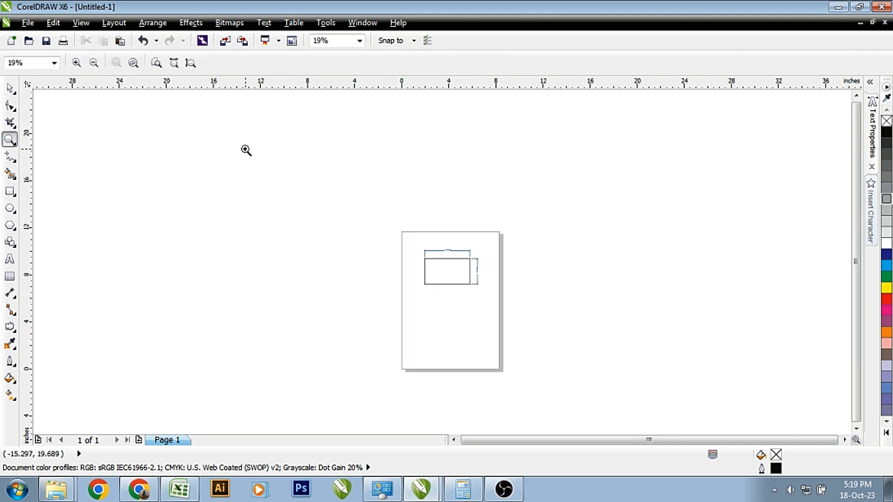
pyautogui.moveTo(390, 235); pyautogui.dragTo(556, 354)
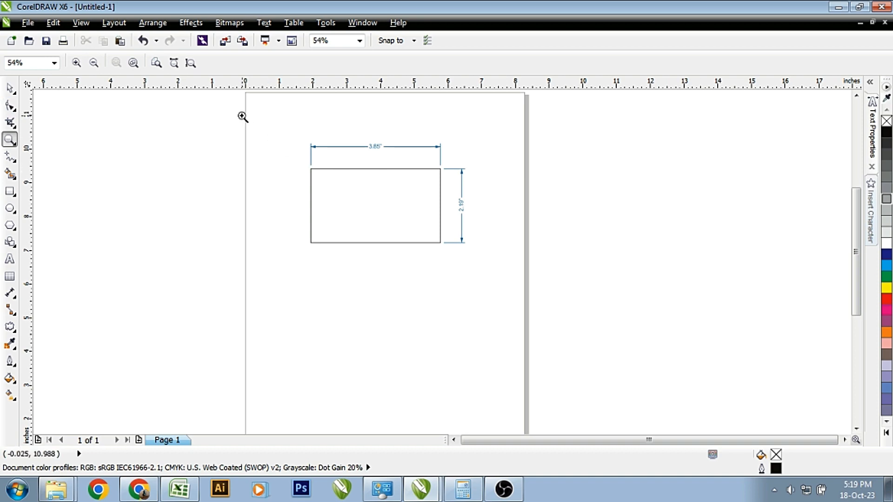
pyautogui.moveTo(212, 111); pyautogui.dragTo(590, 419)
pyautogui.click(10, 89)
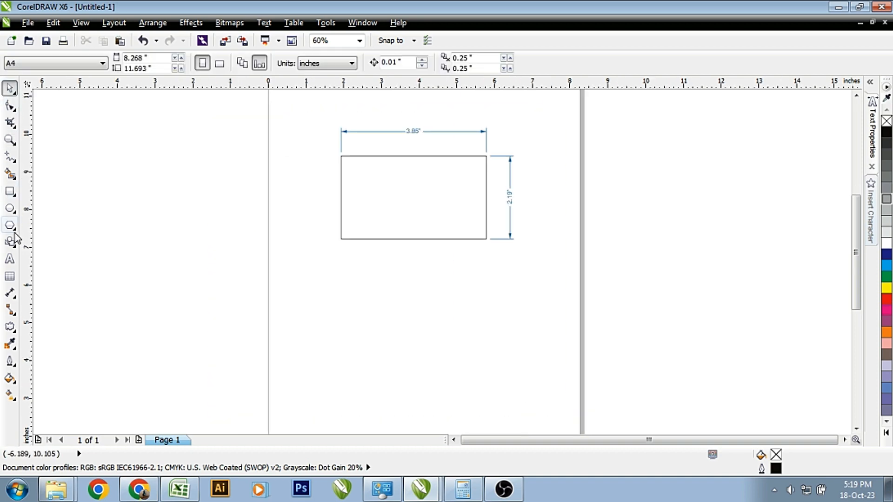
pyautogui.click(9, 294)
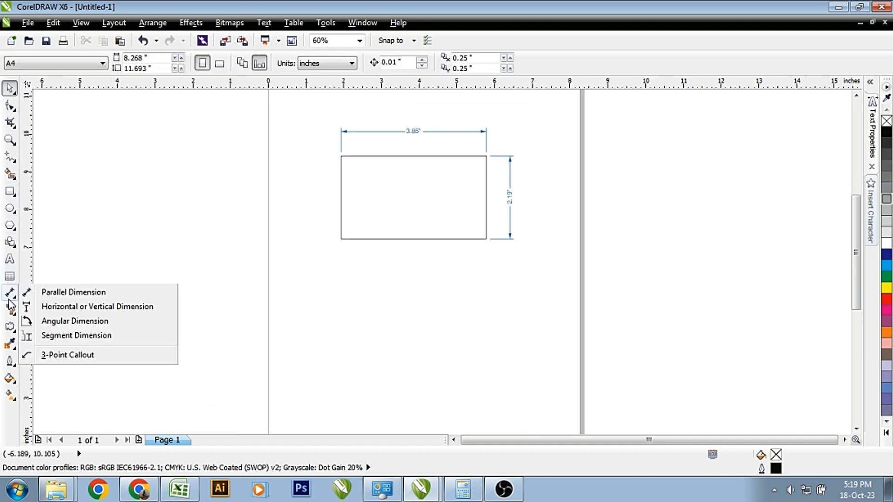
pyautogui.click(98, 307)
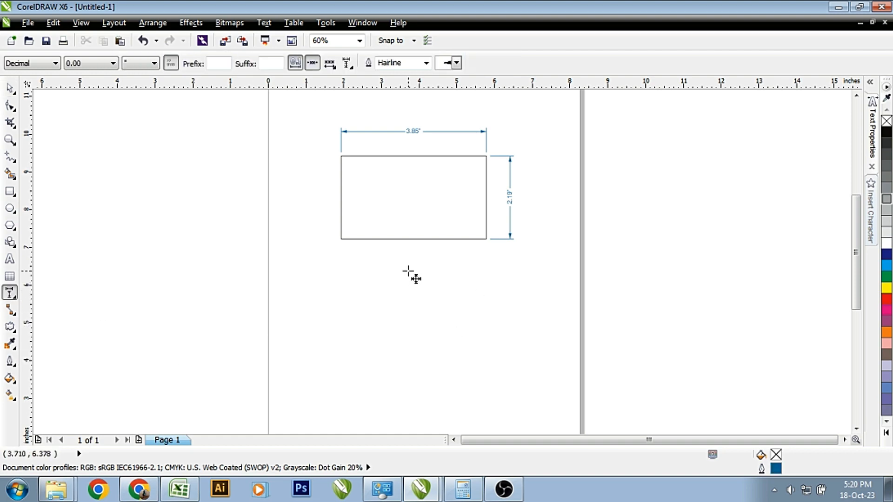
pyautogui.moveTo(407, 270); pyautogui.dragTo(426, 400)
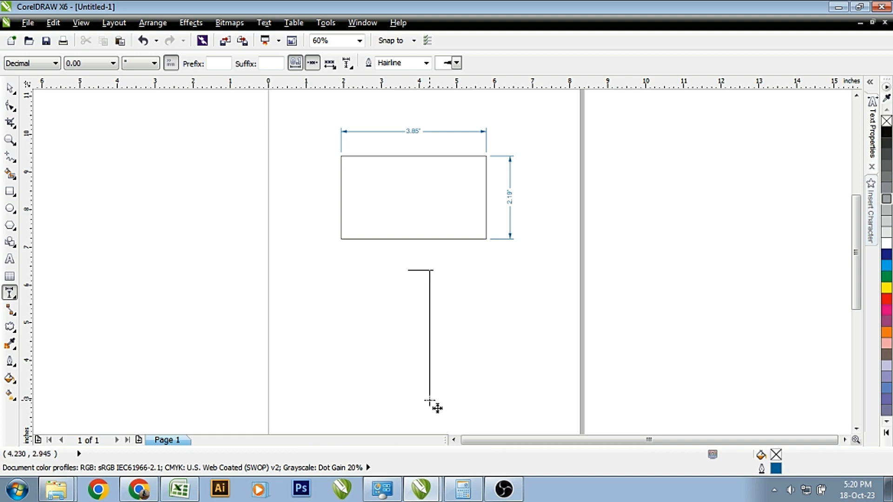
pyautogui.click(460, 400)
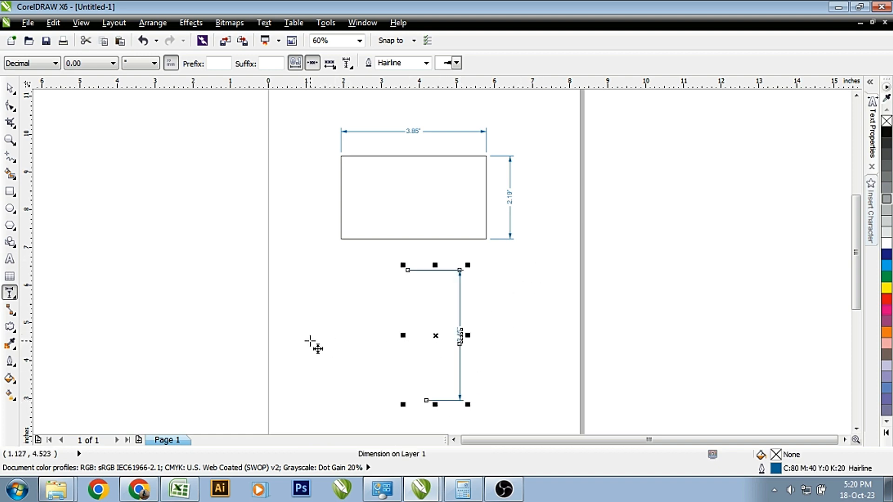
pyautogui.moveTo(303, 339); pyautogui.dragTo(434, 342)
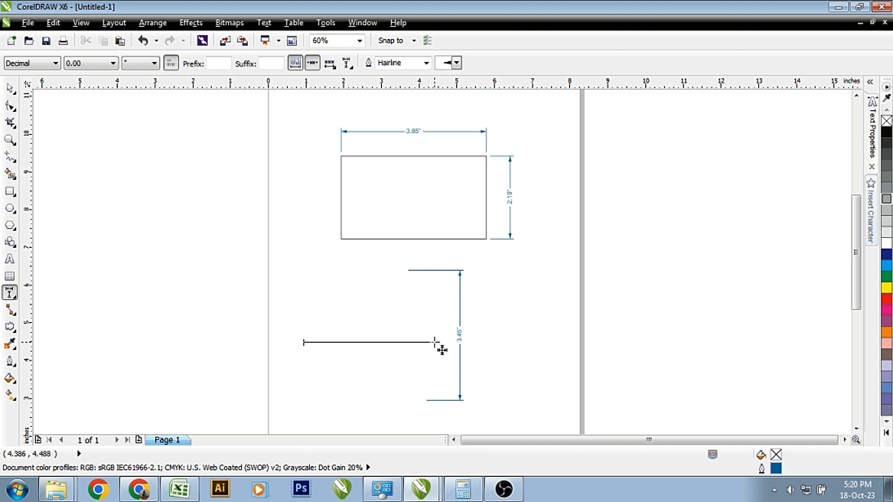
pyautogui.click(439, 321)
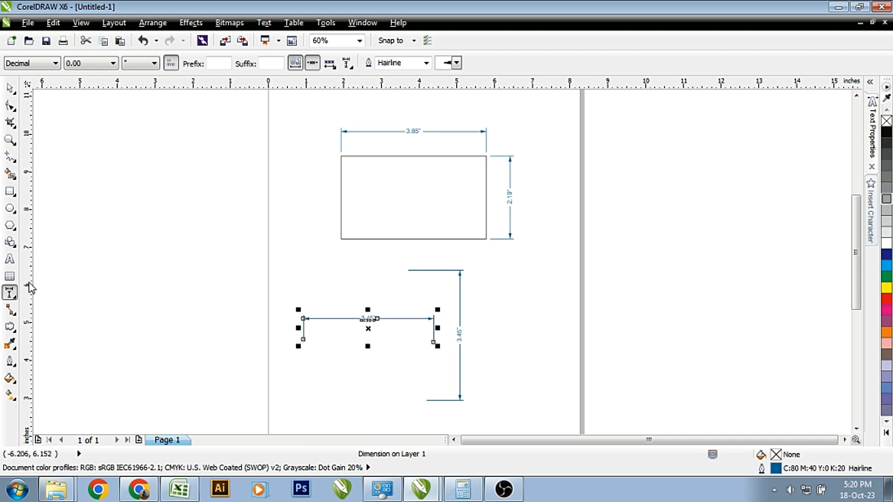
# Draw a 90° angular dimension below the horizontal dimension, with vertical and horizontal arms and the arc between them.
pyautogui.click(11, 293)
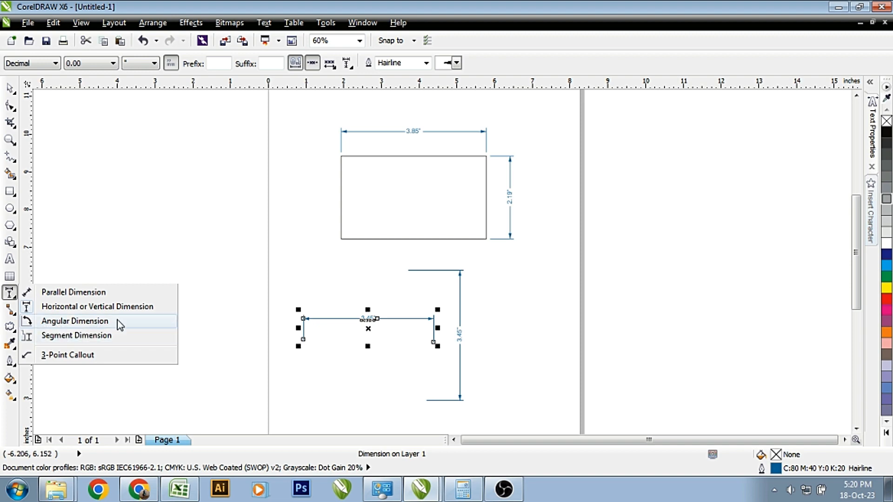
pyautogui.click(856, 428)
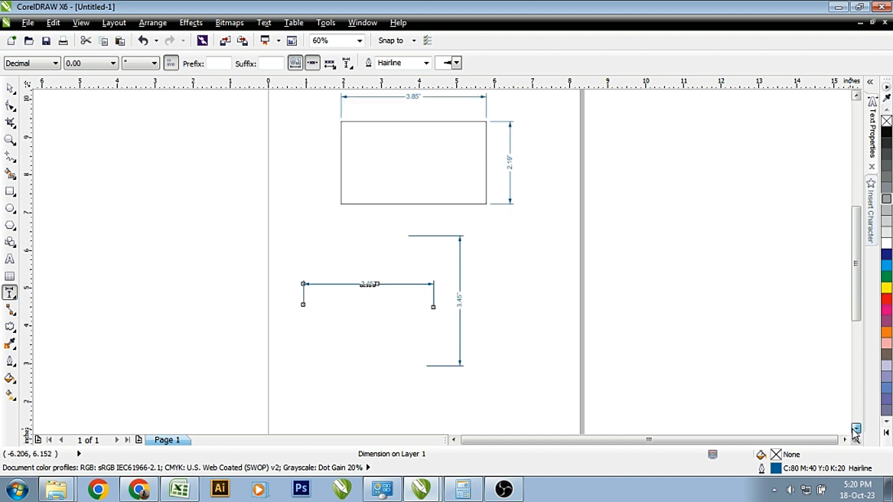
pyautogui.click(10, 293)
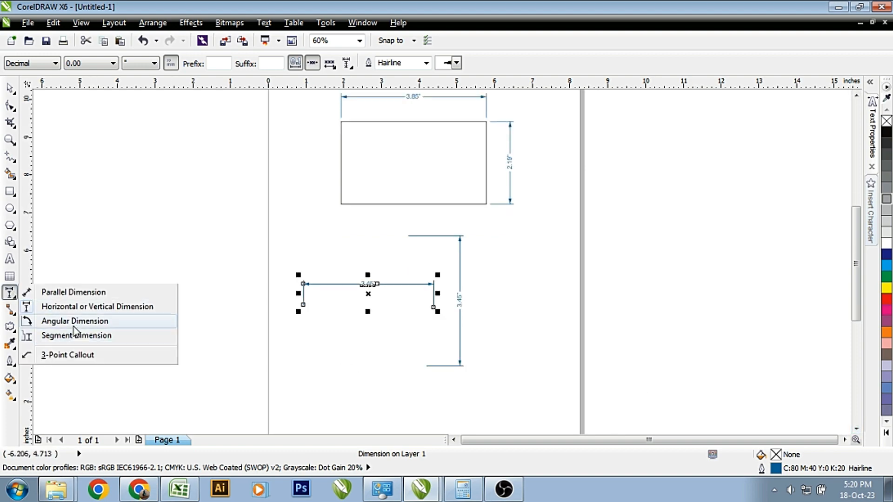
pyautogui.click(51, 321)
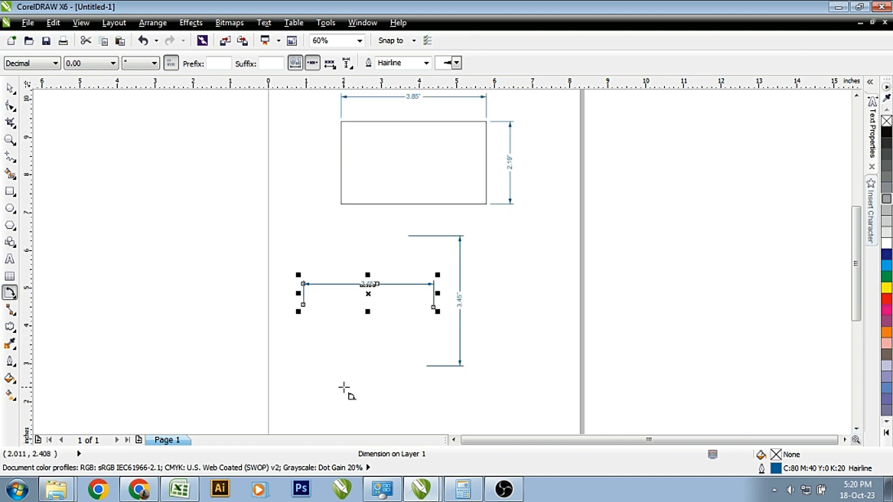
pyautogui.moveTo(344, 392); pyautogui.dragTo(343, 320)
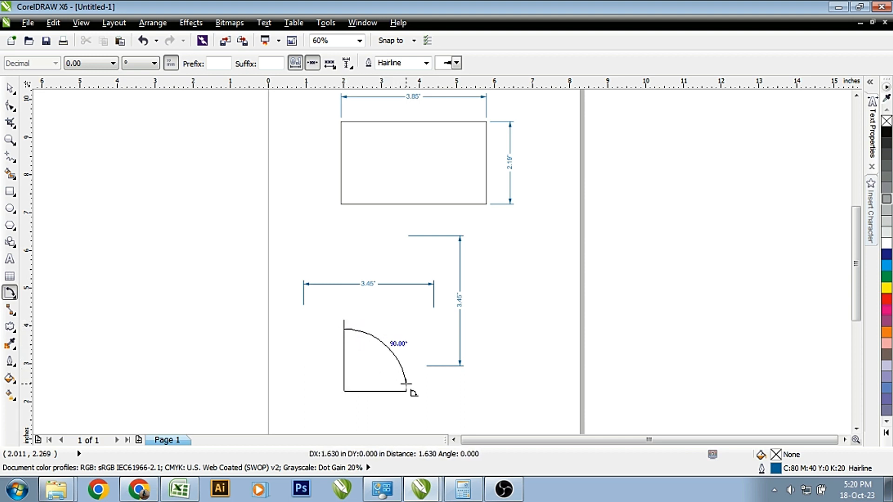
pyautogui.click(372, 393)
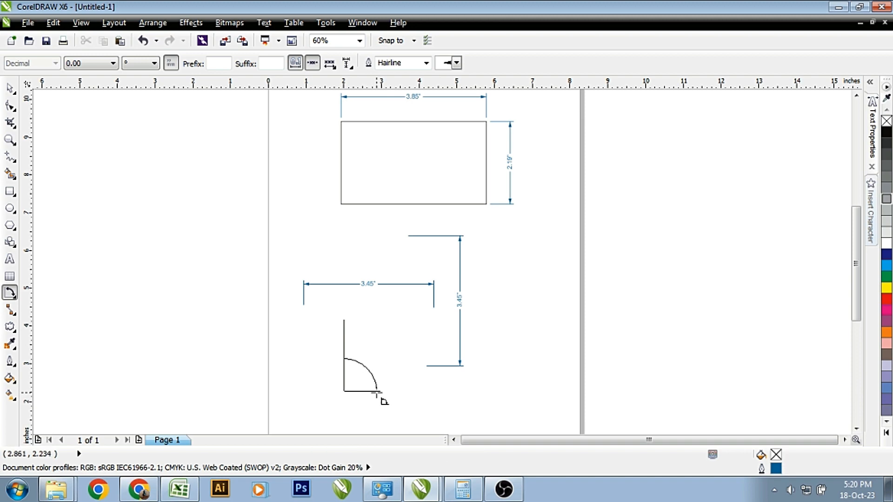
pyautogui.click(391, 402)
pyautogui.scroll(3, 392, 385)
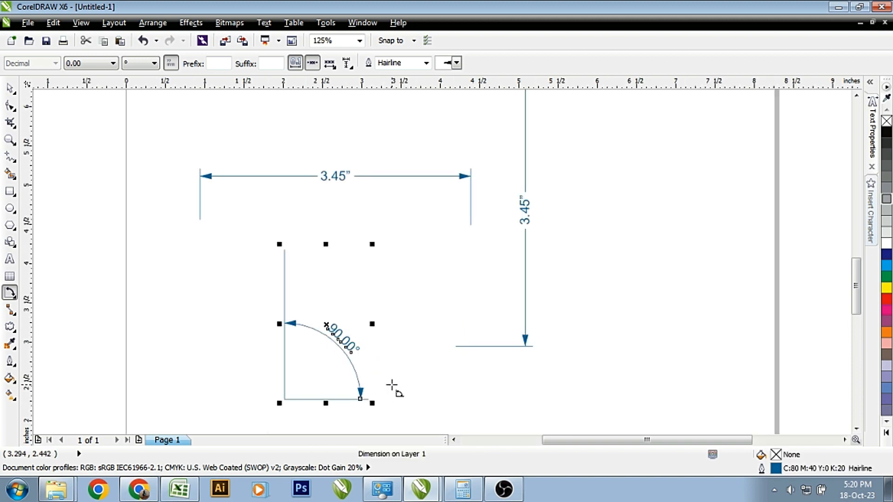
# Draw two small rectangles to the right of the vertical dimension, the lower one about 1.68 by 0.88 inches.
pyautogui.click(9, 298)
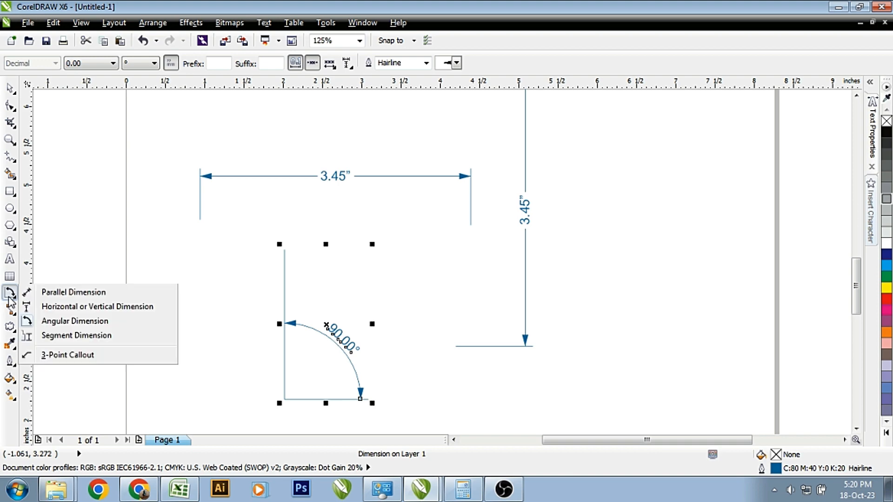
pyautogui.click(59, 337)
pyautogui.scroll(-1, 310, 382)
pyautogui.scroll(-1, 330, 205)
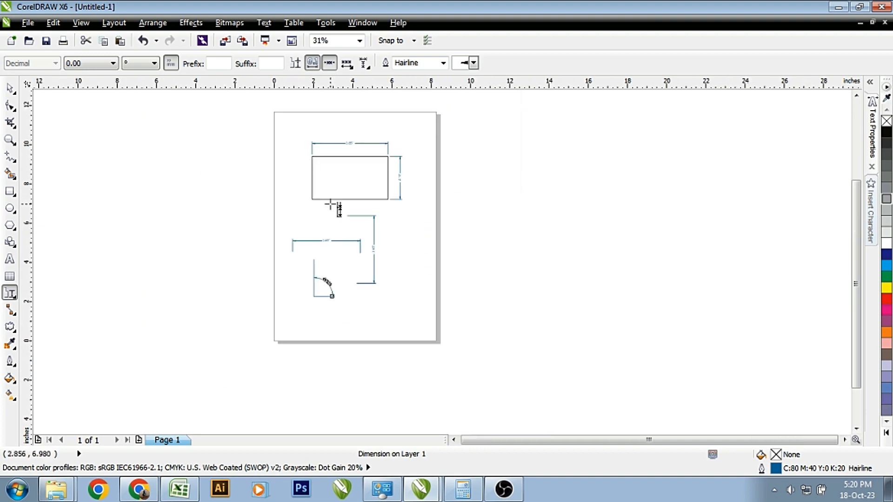
pyautogui.press('F2')
pyautogui.moveTo(268, 130); pyautogui.dragTo(480, 351)
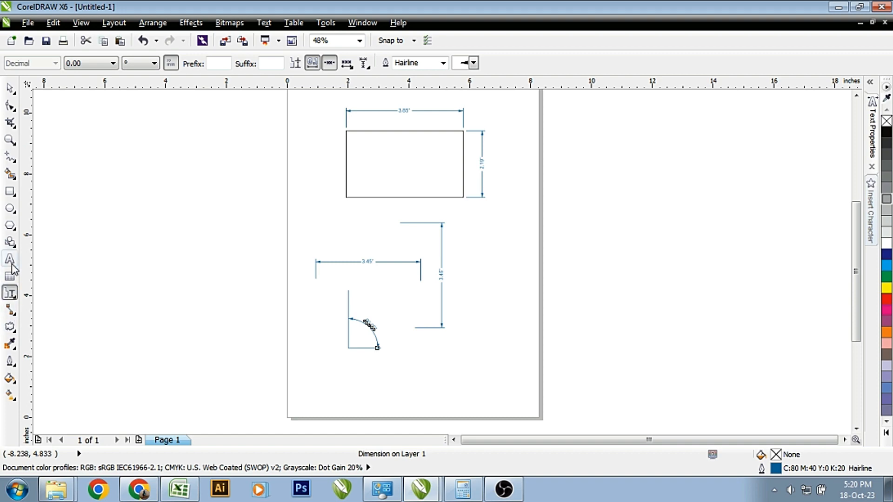
pyautogui.click(10, 191)
pyautogui.moveTo(455, 229); pyautogui.dragTo(510, 252)
pyautogui.moveTo(475, 281); pyautogui.dragTo(527, 308)
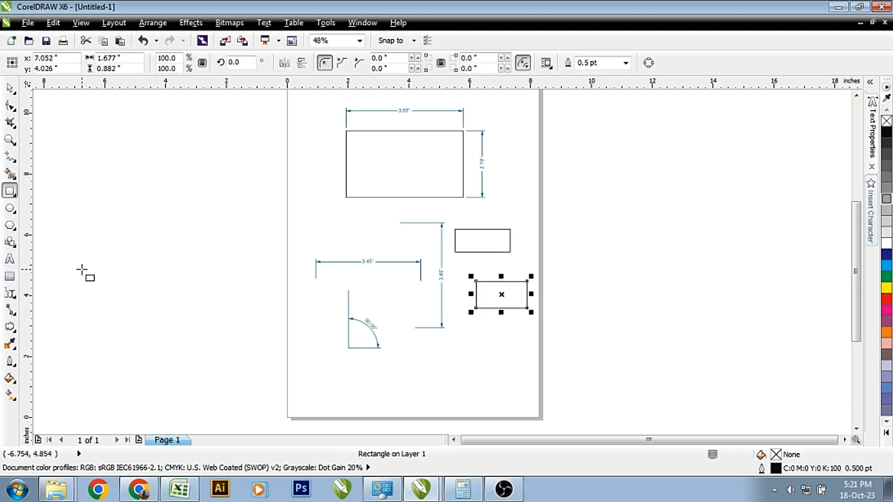
# Add vertical segment dimensions for the lower small rectangle's height and for the span across both small rectangles, placing the overall one to their right.
pyautogui.press('F2')
pyautogui.moveTo(322, 199); pyautogui.dragTo(618, 359)
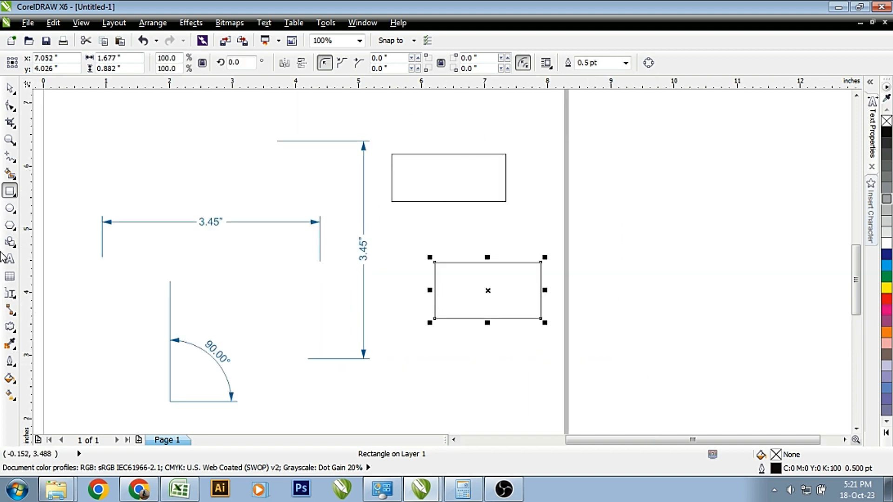
pyautogui.click(8, 292)
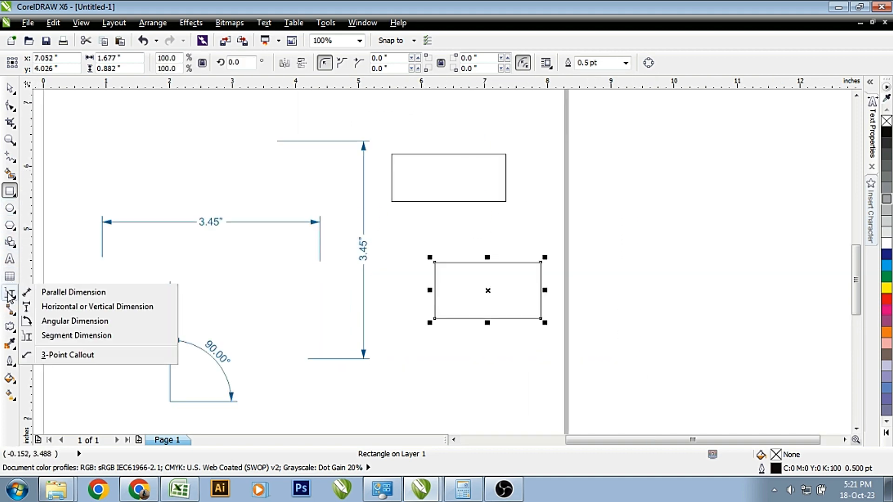
pyautogui.click(65, 335)
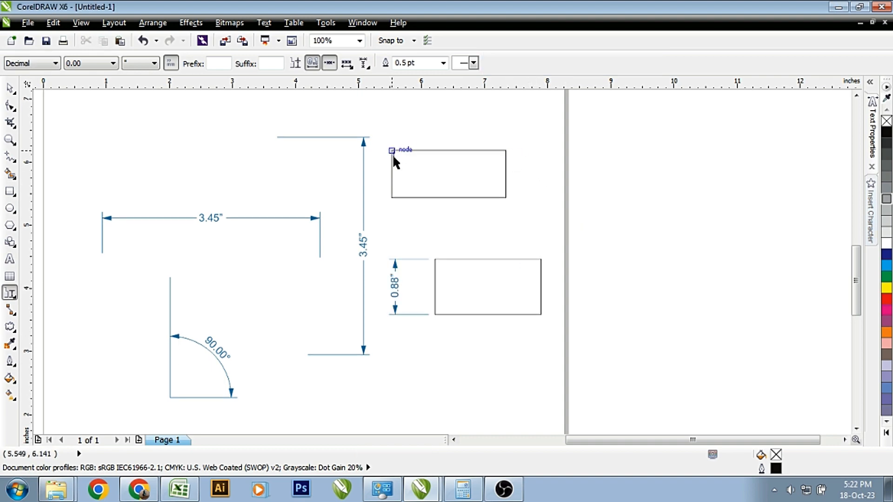
pyautogui.moveTo(393, 156); pyautogui.dragTo(540, 314)
pyautogui.click(588, 314)
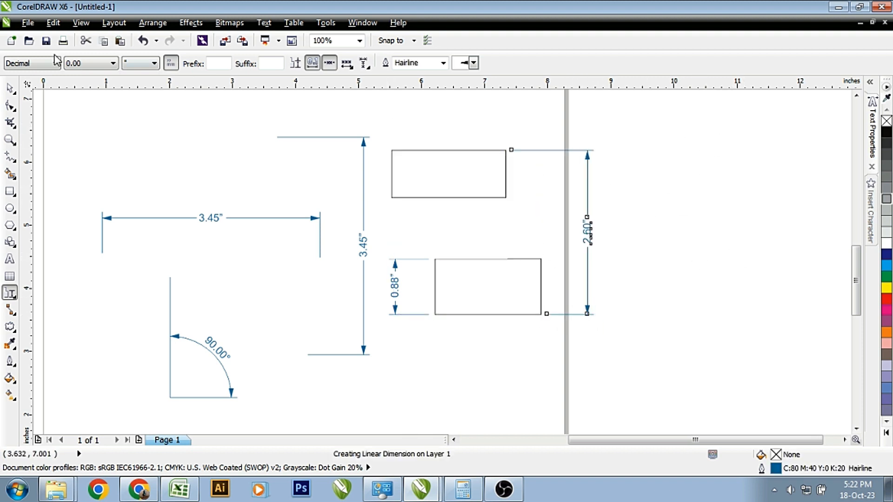
# Draw a 3-point callout pointing at the lower end of the vertical dimension, bending up and left, and ending beside the angular dimension.
pyautogui.click(12, 295)
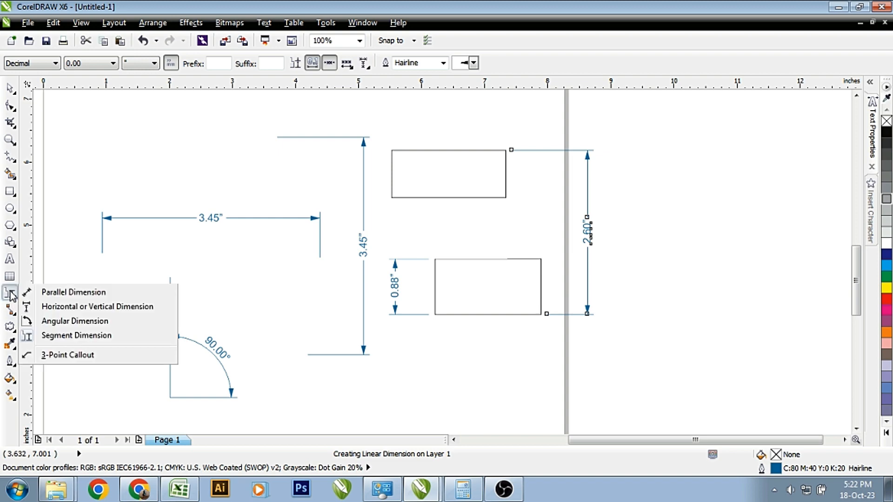
pyautogui.click(65, 356)
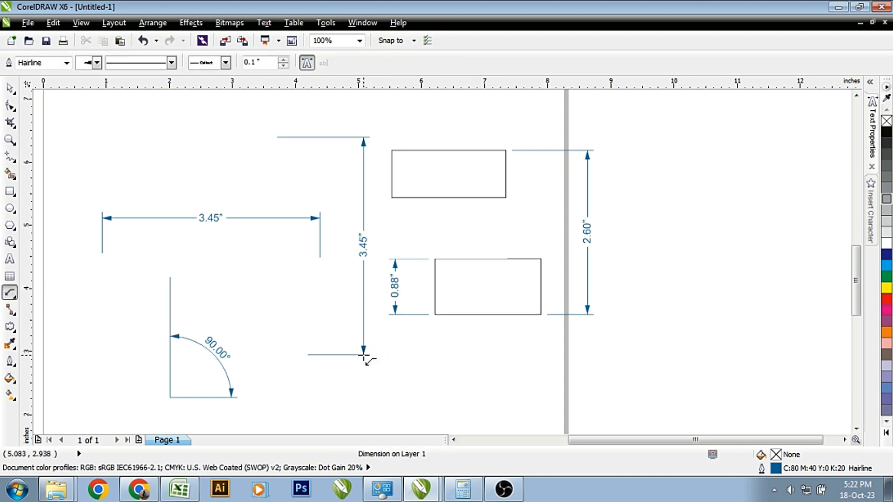
pyautogui.moveTo(364, 355); pyautogui.dragTo(268, 245)
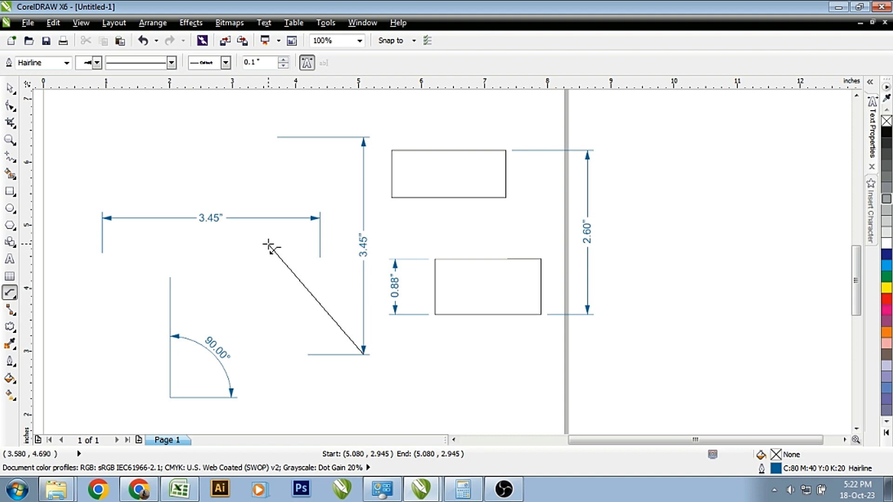
pyautogui.click(260, 384)
# Draw a 3-point callout along the large rectangle's diagonal and right edge without text, and move it out to the right of the rectangle.
pyautogui.scroll(-1, 424, 361)
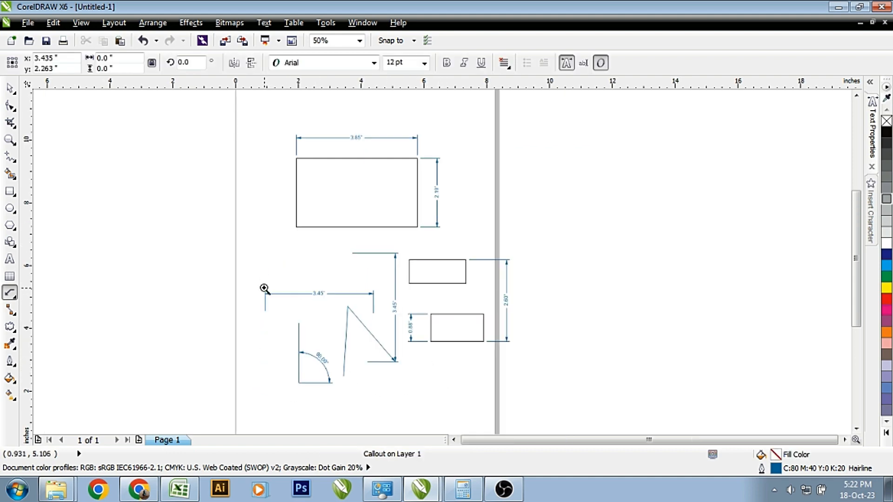
pyautogui.moveTo(225, 124); pyautogui.dragTo(535, 294)
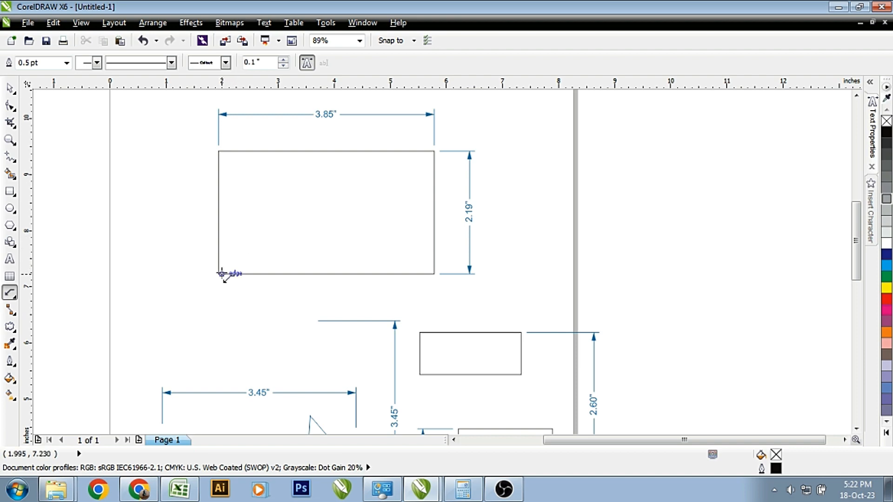
pyautogui.moveTo(220, 274); pyautogui.dragTo(434, 150)
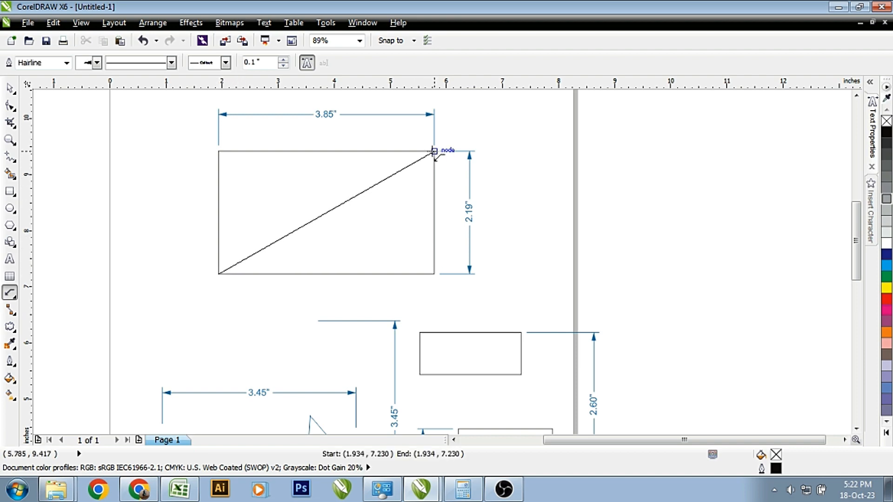
pyautogui.click(433, 274)
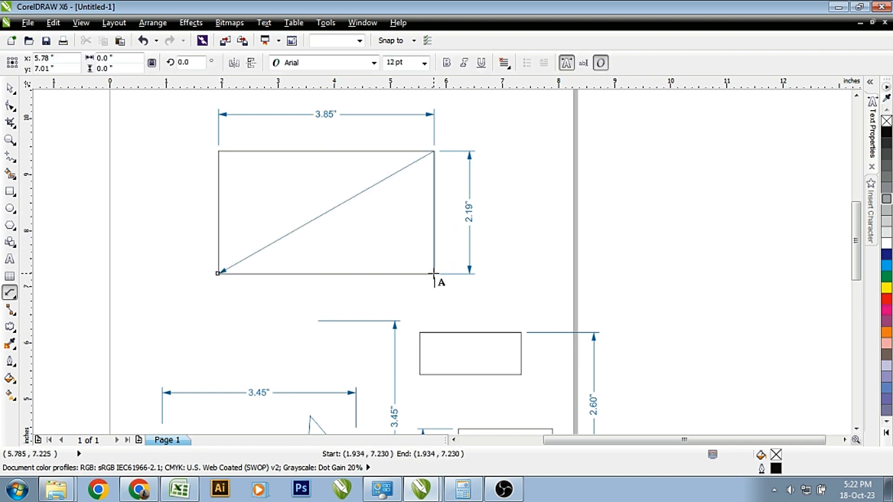
pyautogui.press('Escape')
pyautogui.moveTo(327, 208); pyautogui.dragTo(567, 209)
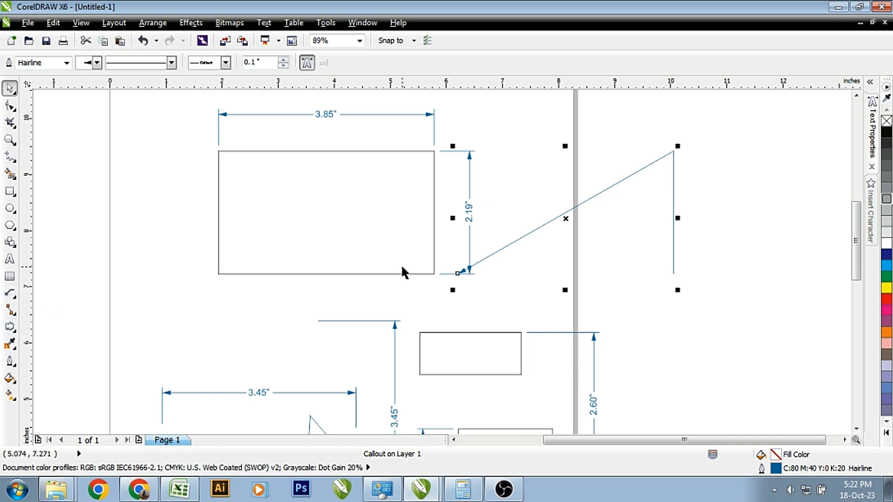
# Select all the drawn objects and move them off the page to the right, leaving the page empty.
pyautogui.scroll(-2, 444, 227)
pyautogui.moveTo(268, 157); pyautogui.dragTo(538, 355)
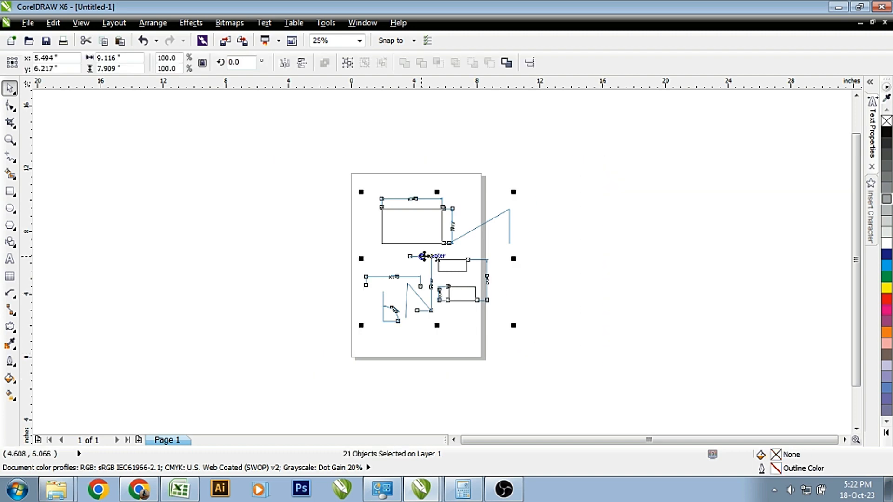
pyautogui.moveTo(419, 229); pyautogui.dragTo(667, 236)
pyautogui.press('F2')
pyautogui.moveTo(322, 171); pyautogui.dragTo(506, 370)
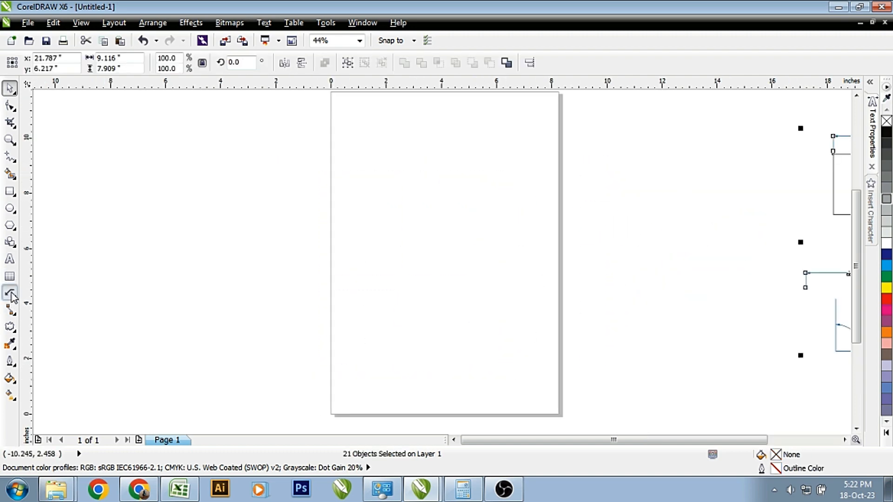
pyautogui.click(10, 293)
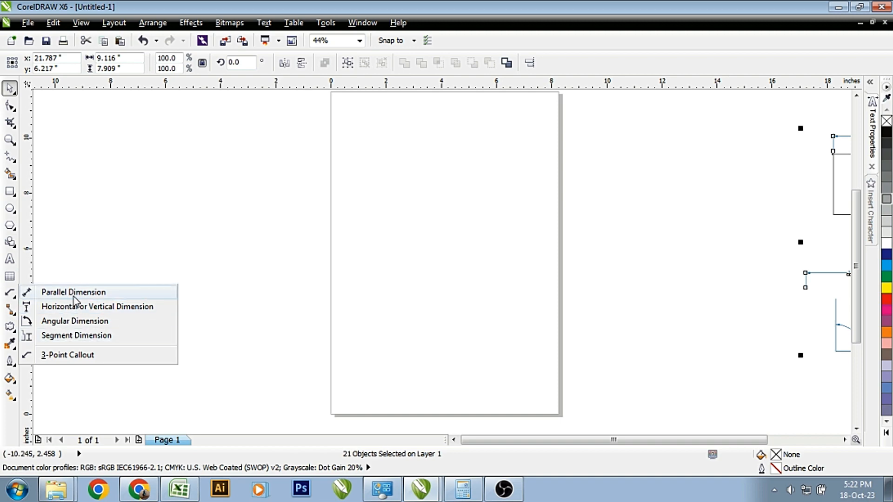
pyautogui.click(70, 293)
pyautogui.click(12, 311)
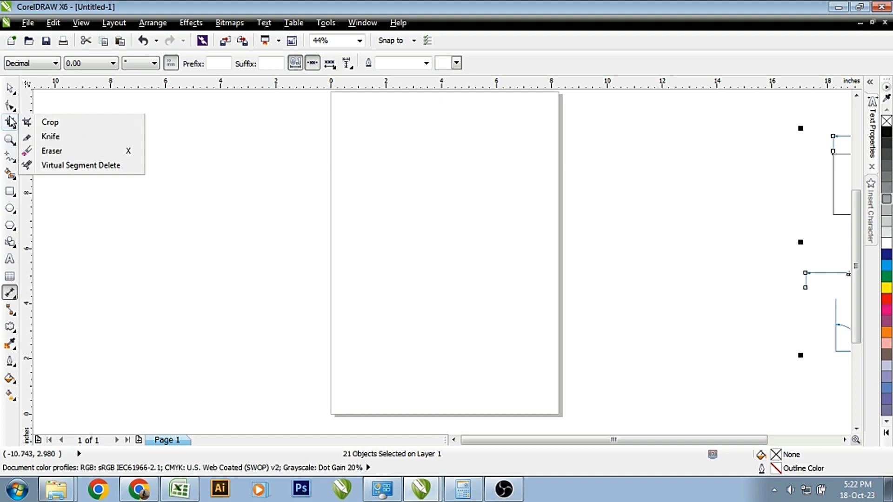
# Draw a horizontal freehand line about 2.9 inches long in the upper left part of the page.
pyautogui.click(51, 155)
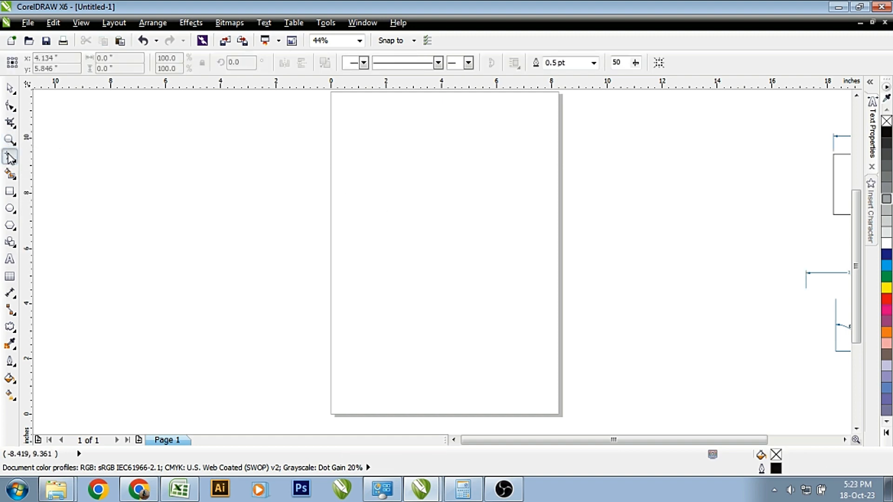
pyautogui.click(353, 179)
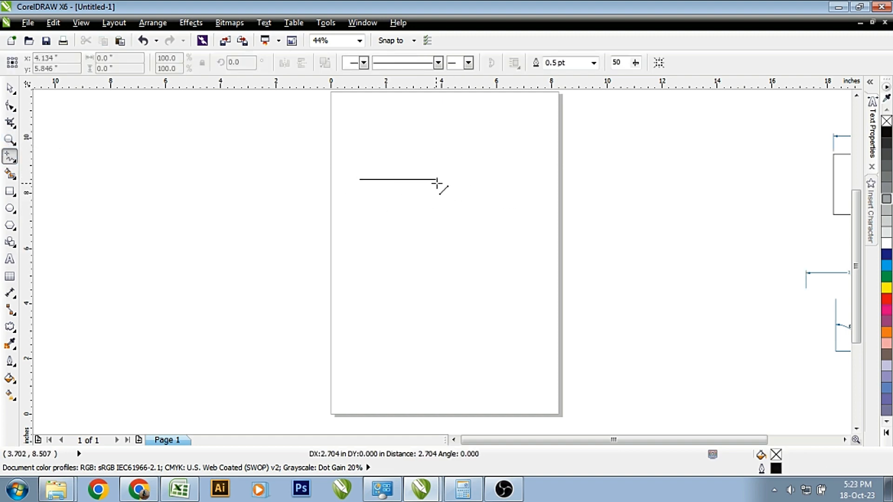
pyautogui.click(445, 179)
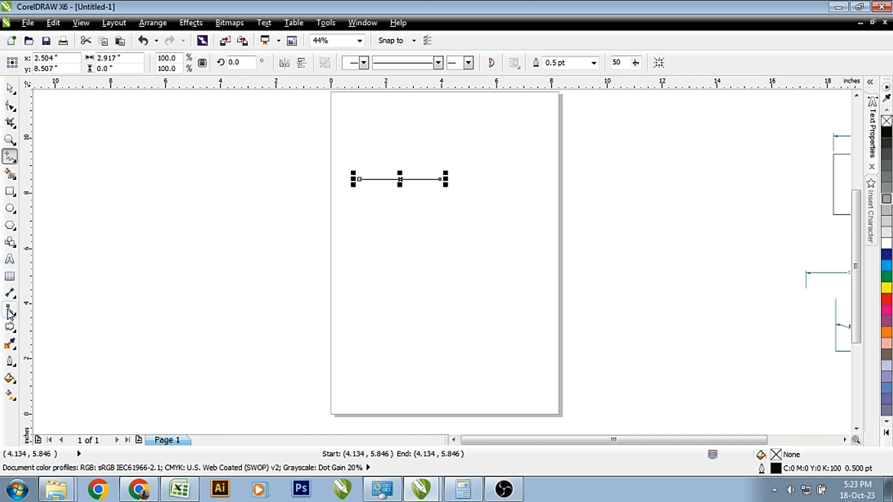
# Draw a second horizontal line about 2 inches long to the right of the first and move it about 1.1 inches lower.
pyautogui.press('z')
pyautogui.click(289, 133)
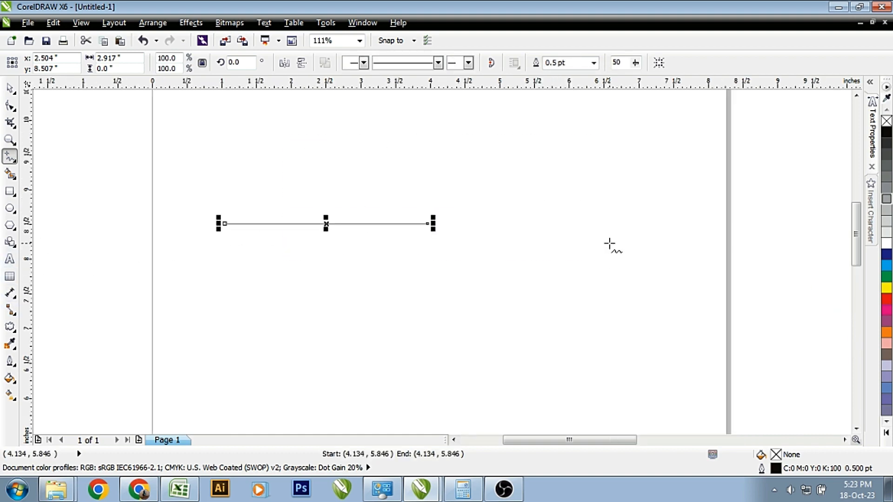
pyautogui.click(544, 227)
pyautogui.click(684, 235)
pyautogui.press('space')
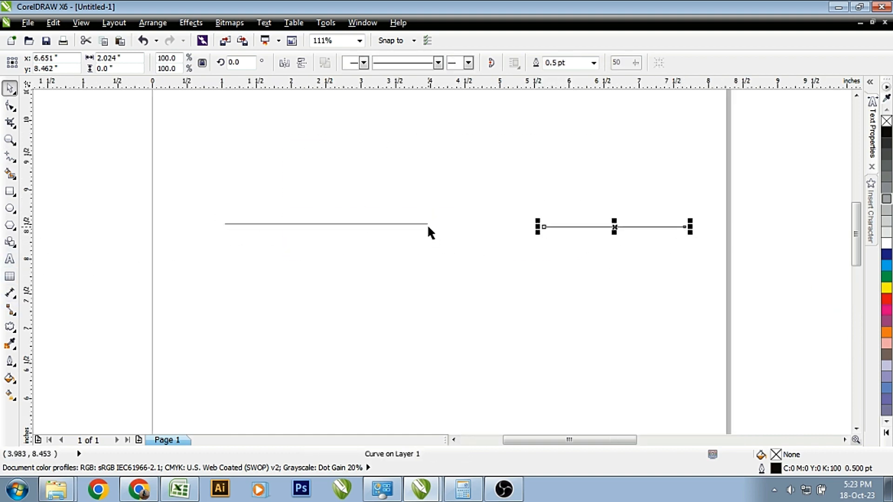
pyautogui.moveTo(593, 227); pyautogui.dragTo(554, 303)
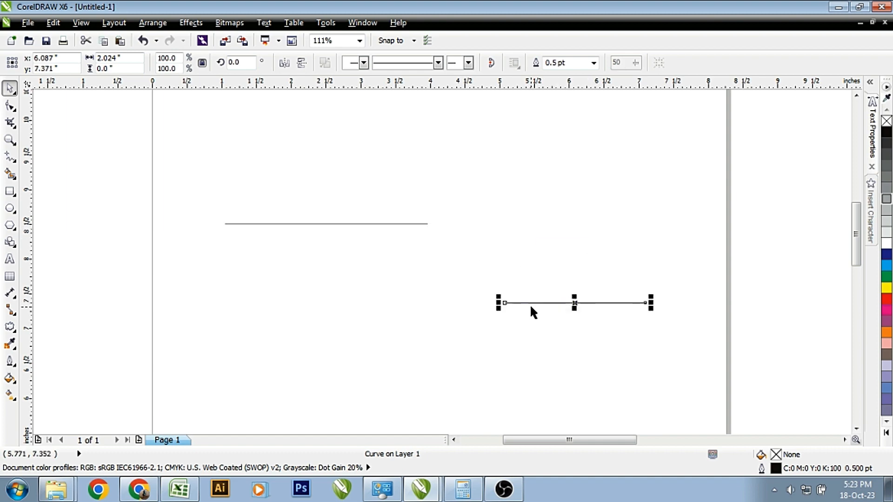
# Join the facing ends of the two lines with a straight-line connector, and move the shorter line about 2.5 inches up.
pyautogui.click(8, 312)
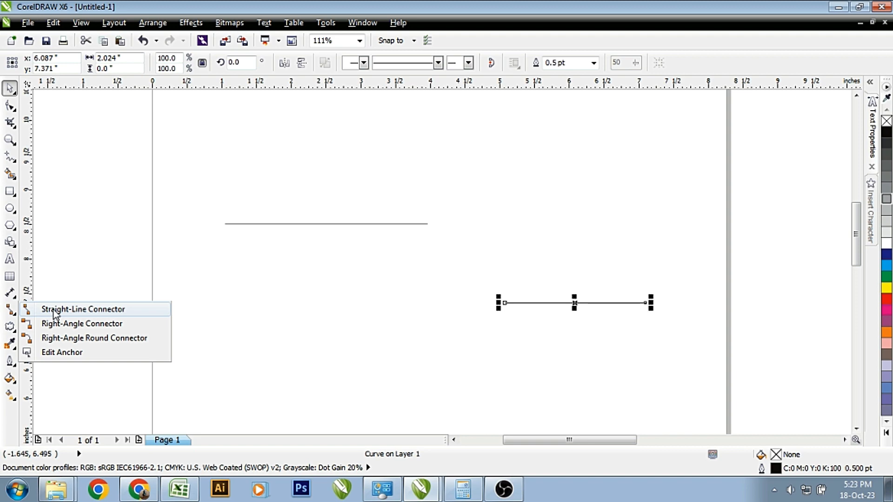
pyautogui.click(83, 308)
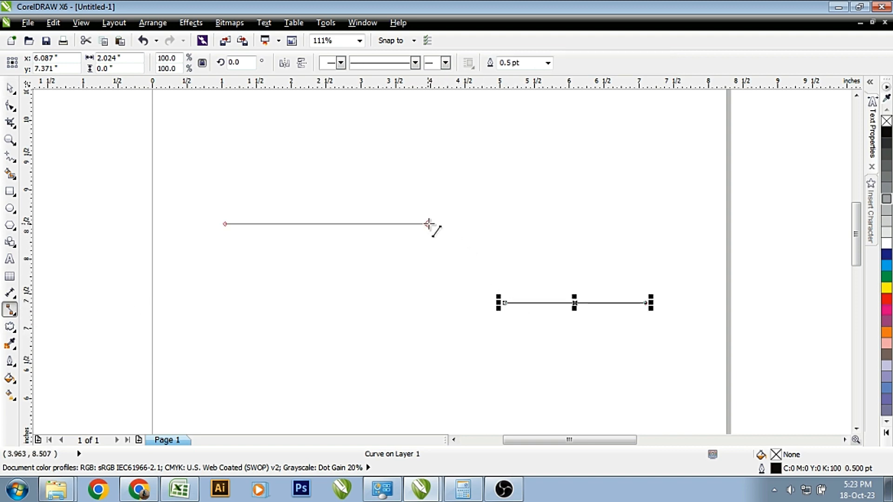
pyautogui.moveTo(428, 224); pyautogui.dragTo(510, 302)
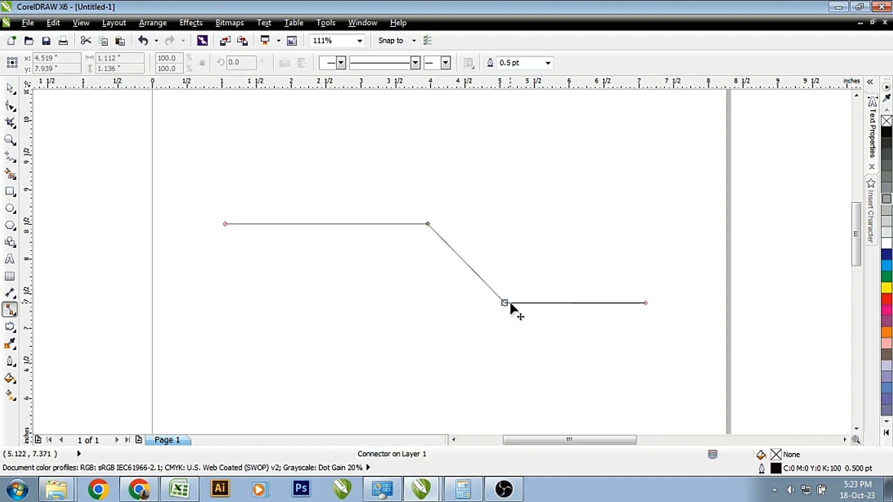
pyautogui.click(10, 87)
pyautogui.click(540, 285)
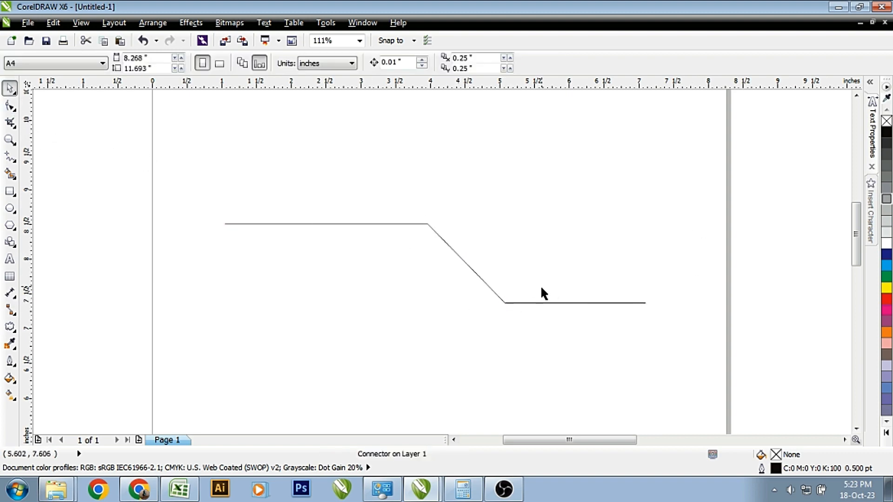
pyautogui.moveTo(526, 302); pyautogui.dragTo(523, 130)
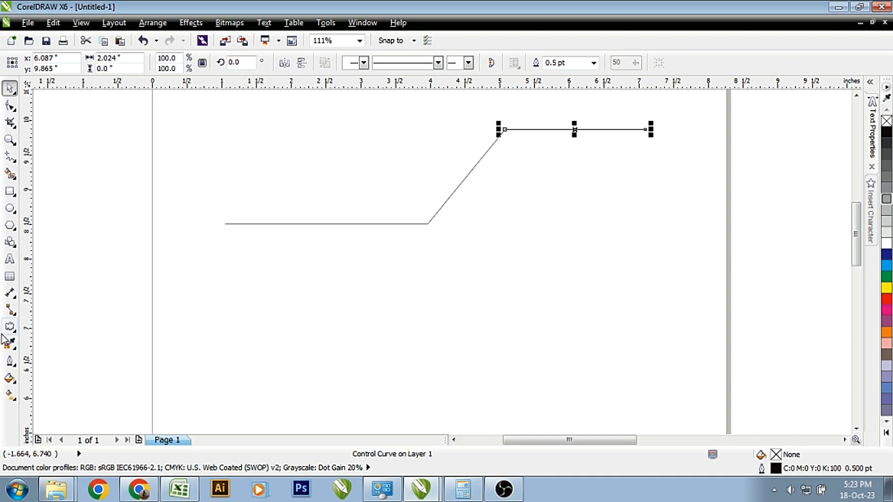
# Draw a right-angle connector about 2.4 by 1.8 inches from the longer line's right end down to the empty area on its lower right.
pyautogui.click(11, 311)
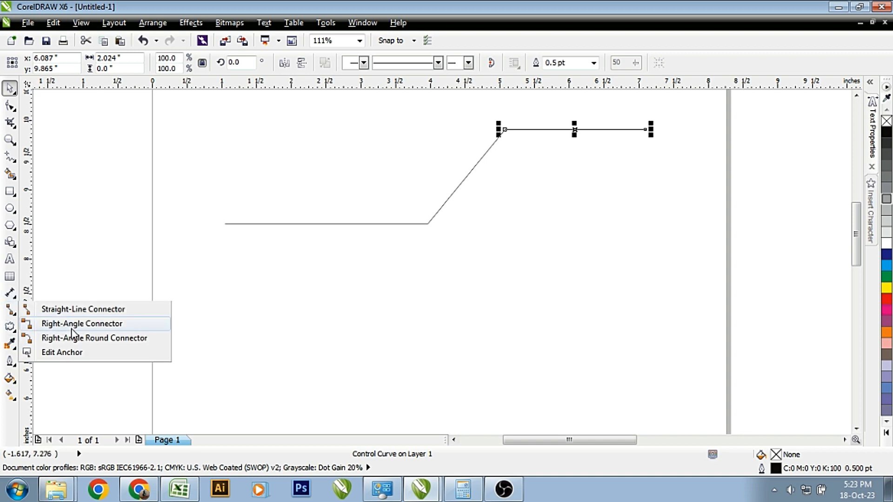
pyautogui.click(72, 324)
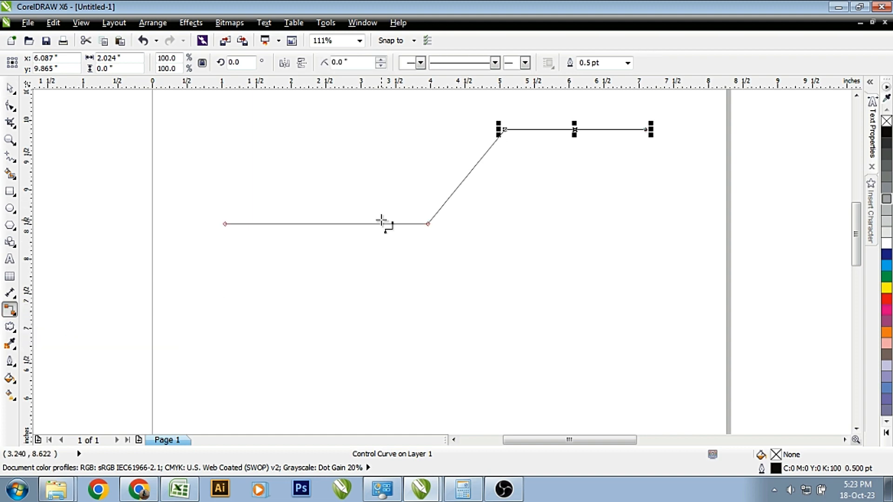
pyautogui.moveTo(428, 224); pyautogui.dragTo(594, 347)
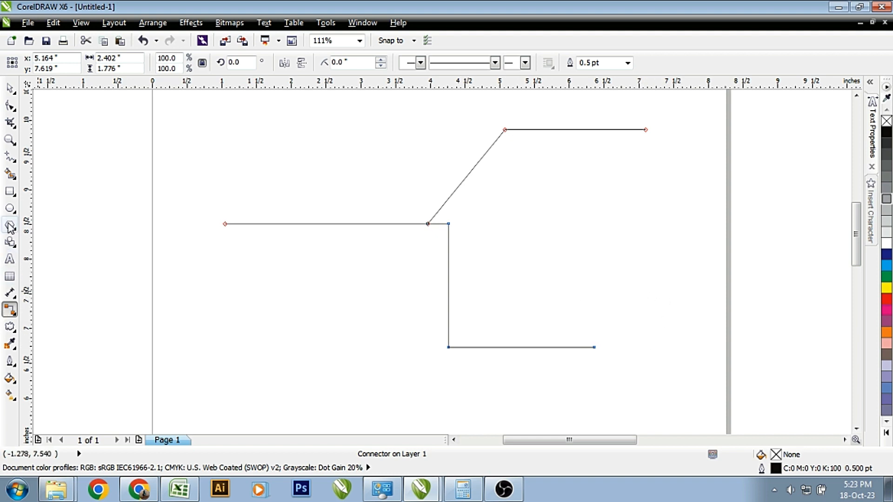
# Draw two horizontal freehand lines above the longest line, about 2 and 1.1 inches long, the shorter starting below the other's right end.
pyautogui.click(9, 156)
pyautogui.click(234, 120)
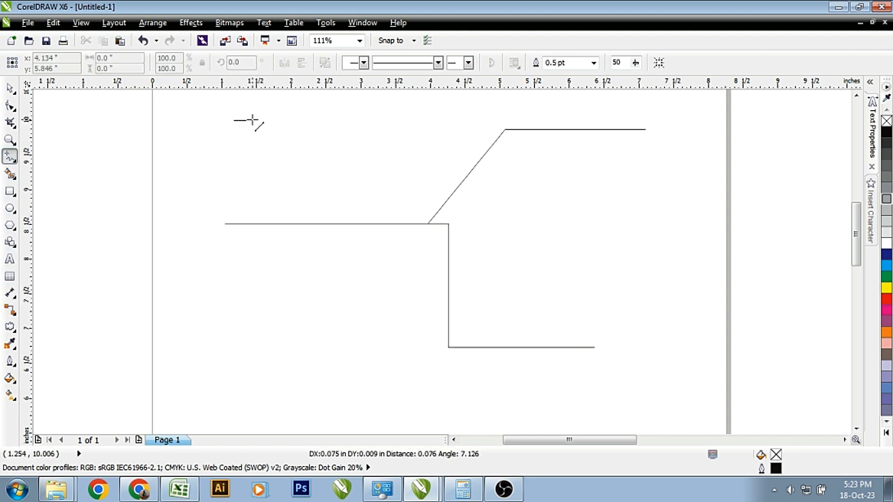
pyautogui.click(375, 120)
pyautogui.click(375, 200)
pyautogui.click(451, 199)
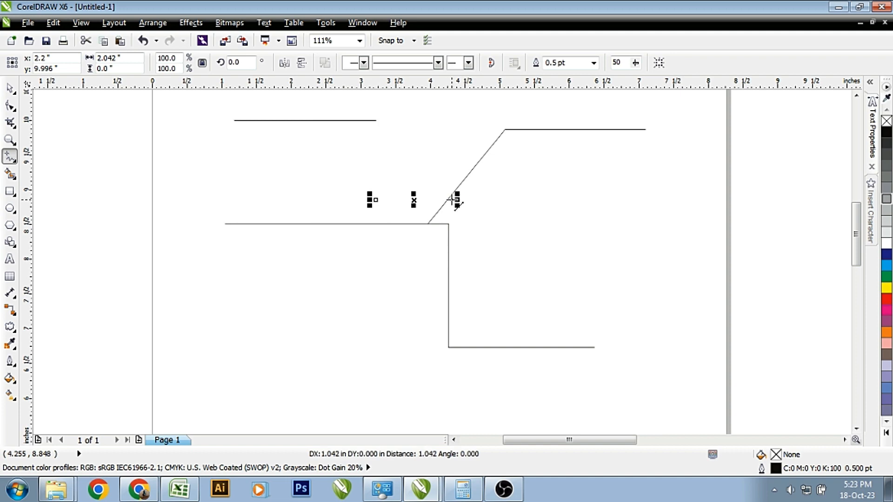
# Connect the upper new line's right end to the left end of the short line below with a right-angle connector.
pyautogui.click(10, 309)
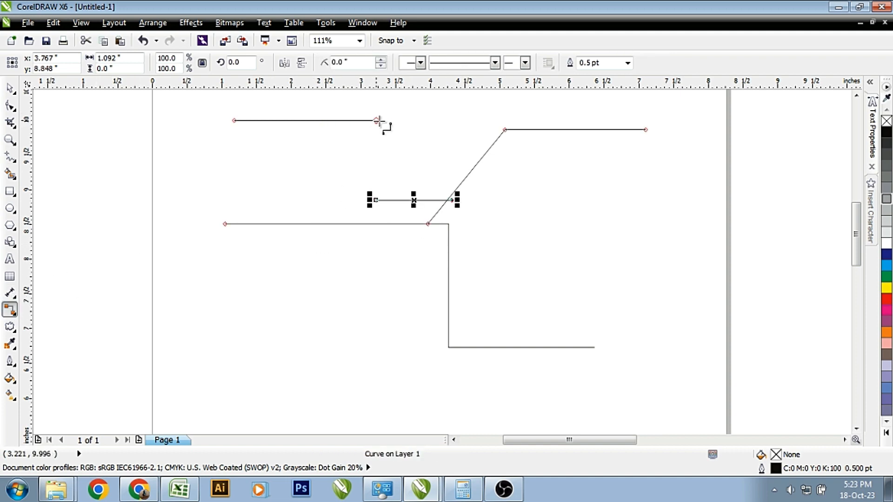
pyautogui.moveTo(376, 120); pyautogui.dragTo(375, 200)
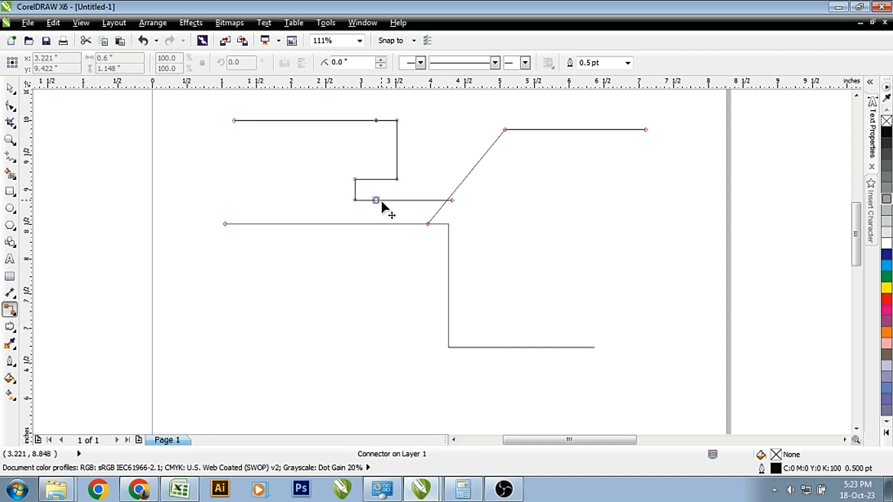
pyautogui.click(10, 87)
pyautogui.click(383, 285)
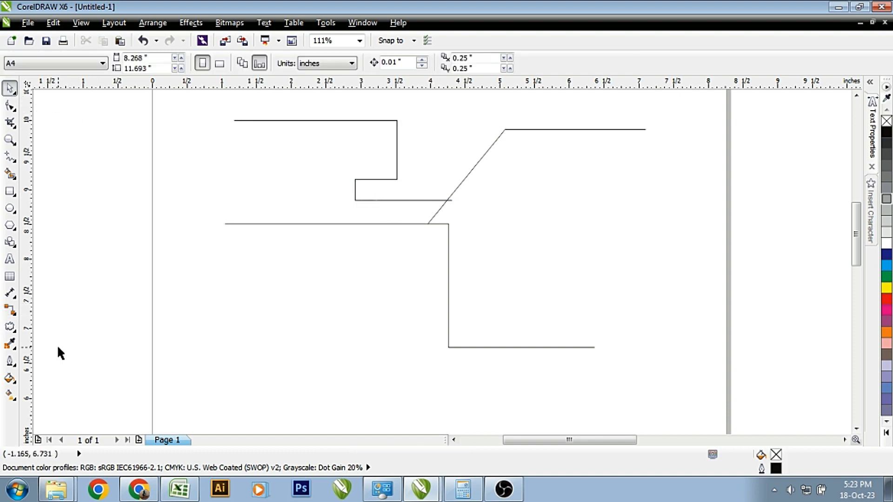
# Draw a right-angle round connector from the upper-right line's right end to the free end of the lower right-angle connector.
pyautogui.click(10, 314)
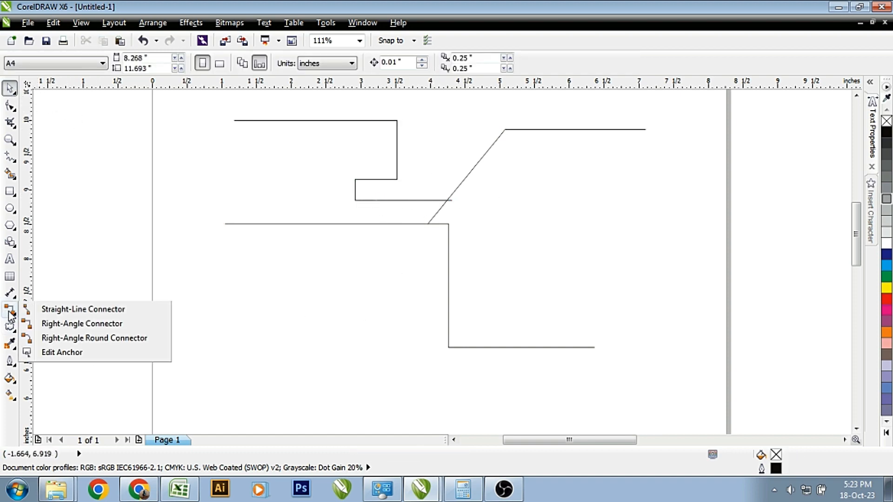
pyautogui.click(64, 342)
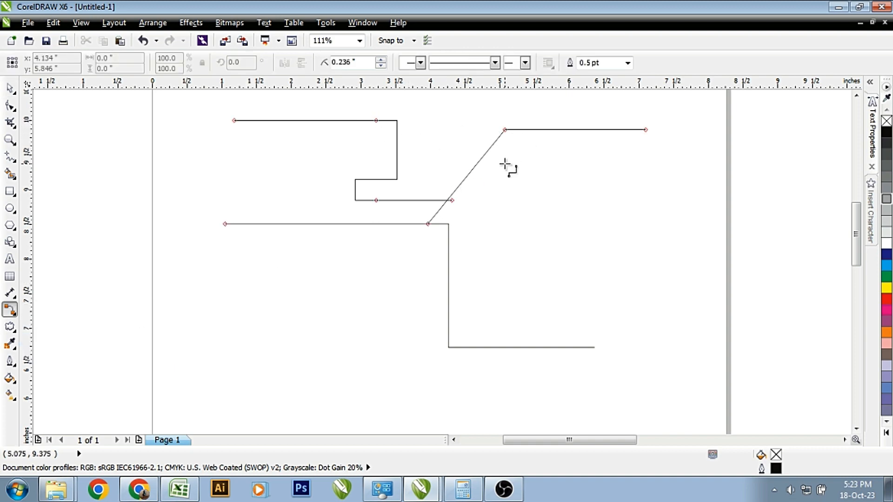
pyautogui.moveTo(647, 130); pyautogui.dragTo(595, 347)
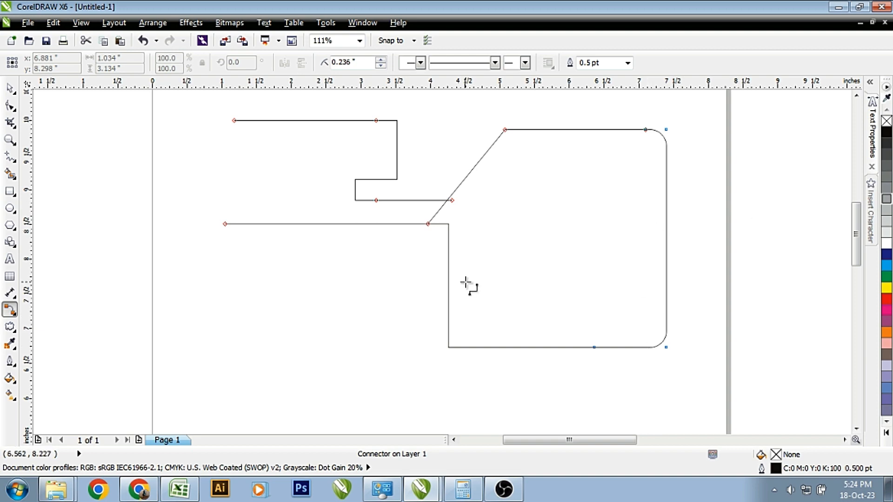
# Move the anchor at the right end of the short middle line down to about x 4.4, y 8.3 inches with Edit Anchor.
pyautogui.click(9, 309)
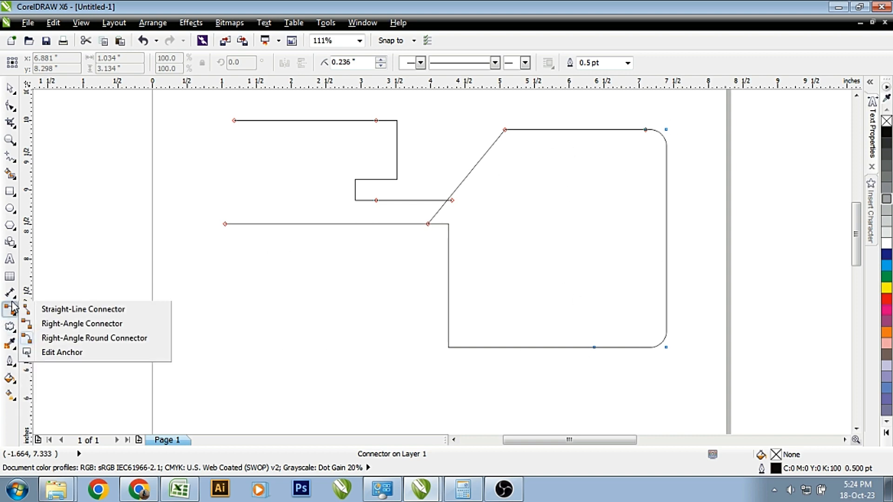
pyautogui.click(55, 353)
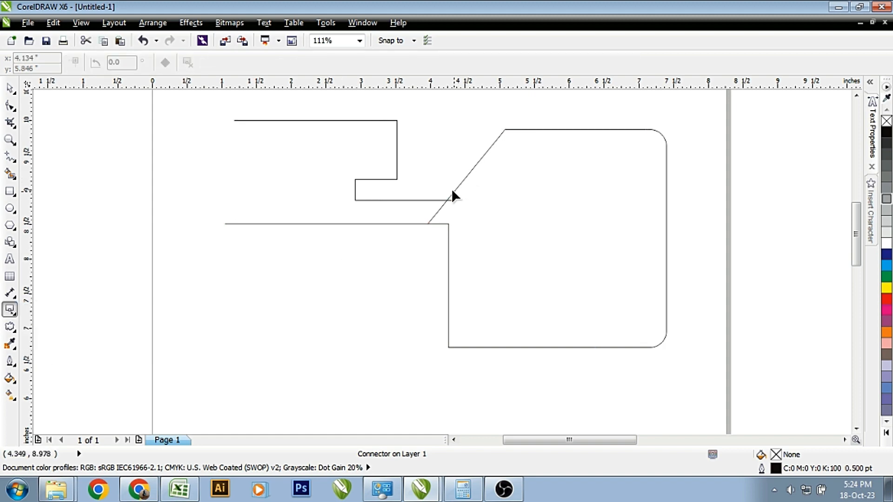
pyautogui.click(443, 200)
pyautogui.moveTo(451, 200); pyautogui.dragTo(458, 236)
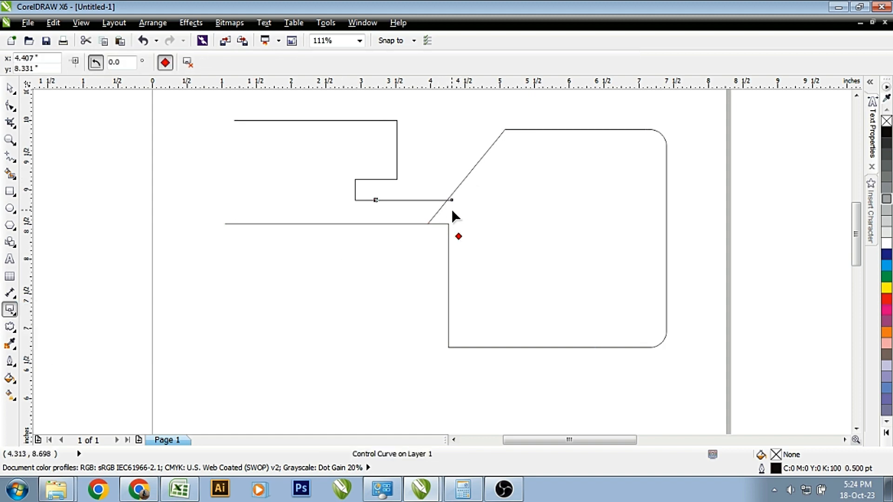
pyautogui.click(10, 311)
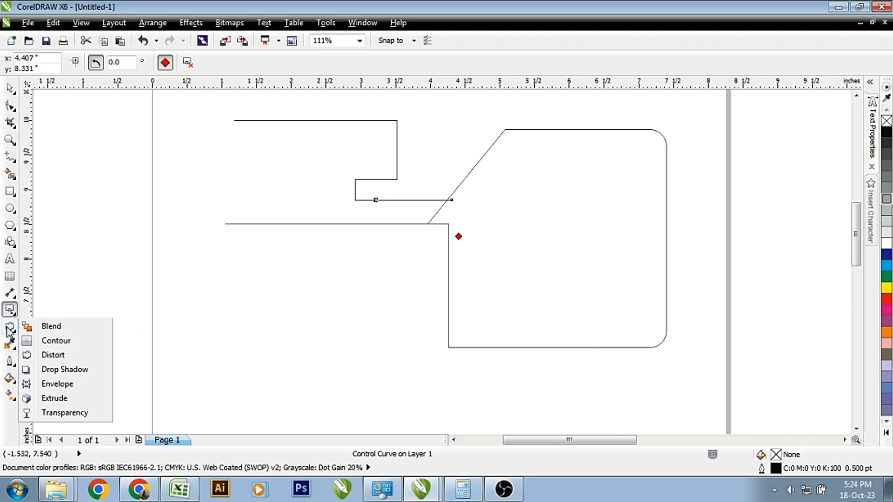
pyautogui.moveTo(11, 296)
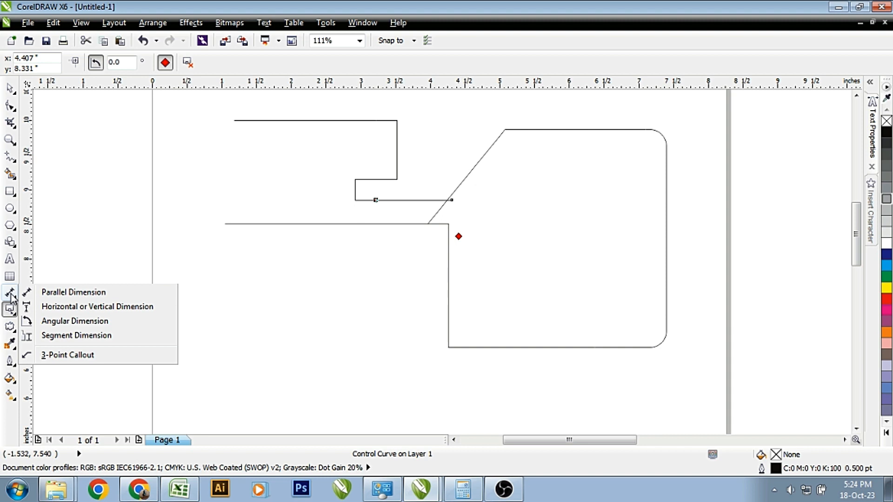
pyautogui.click(14, 324)
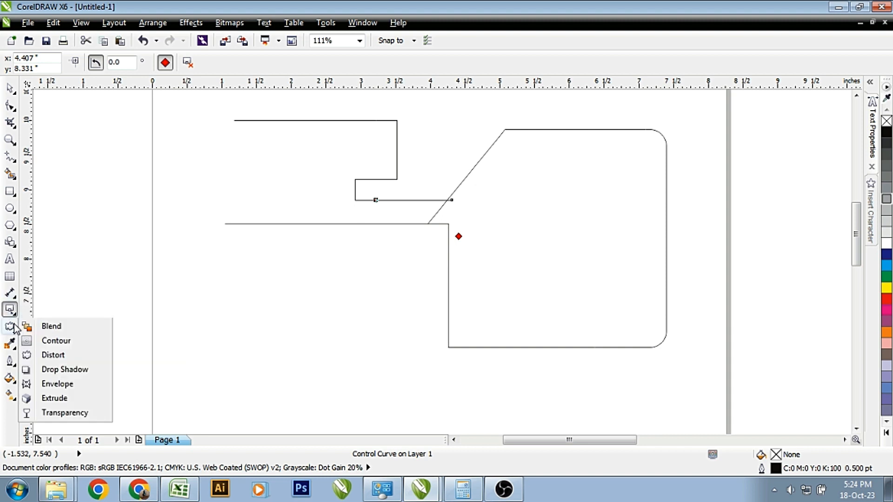
pyautogui.click(14, 311)
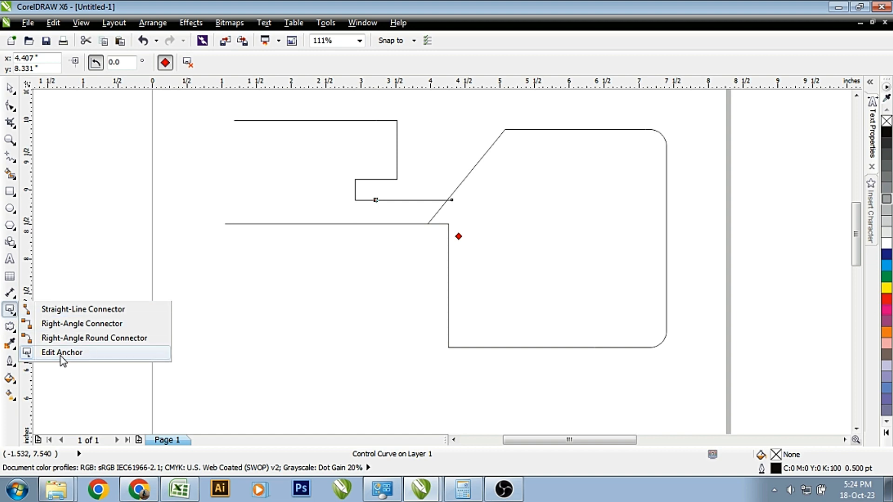
pyautogui.click(15, 296)
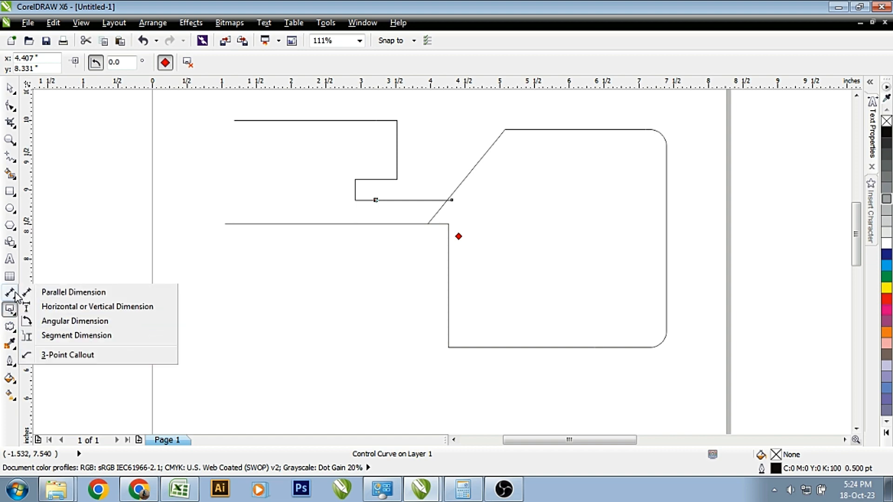